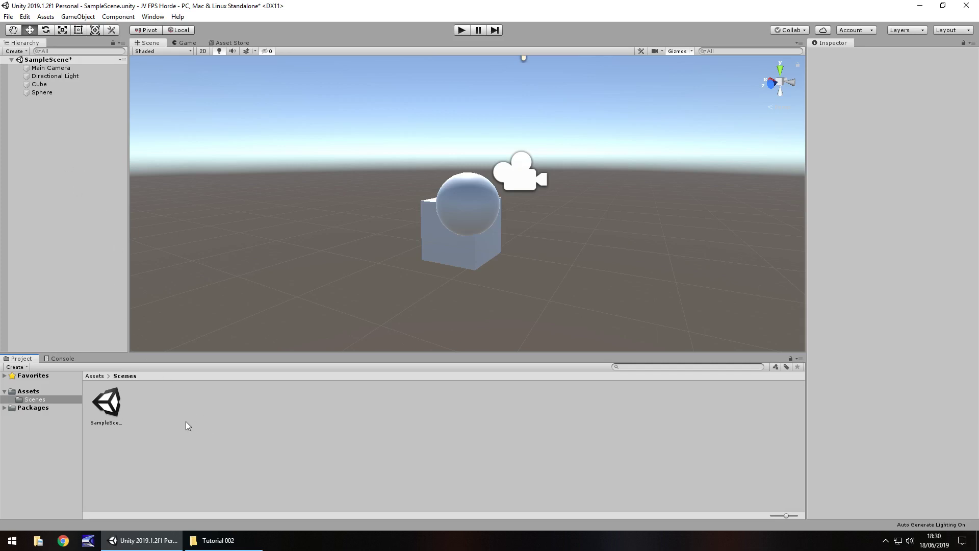
Create a folder named Textures in the top-level Assets folder and open it.
{"action": "left_click", "coordinate": [23, 393]}
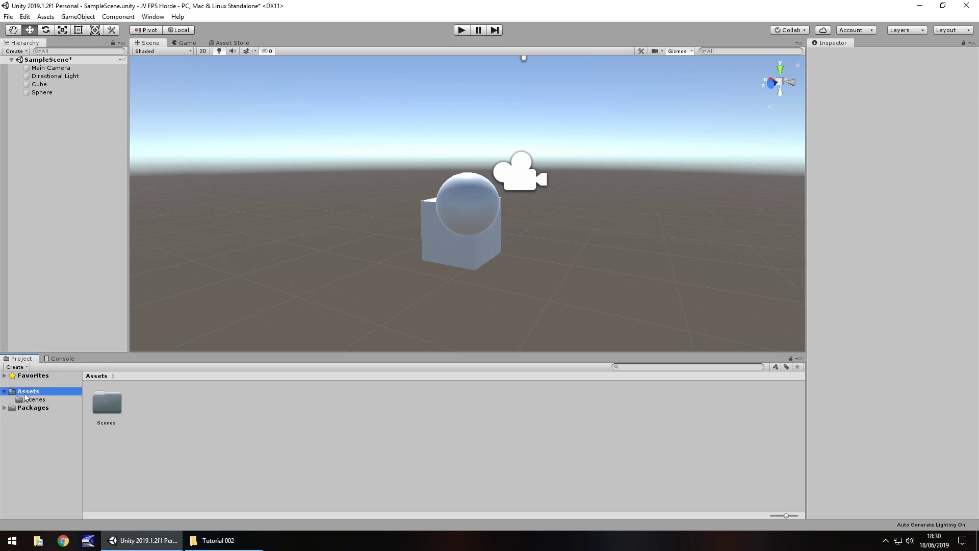
{"action": "right_click", "coordinate": [154, 403]}
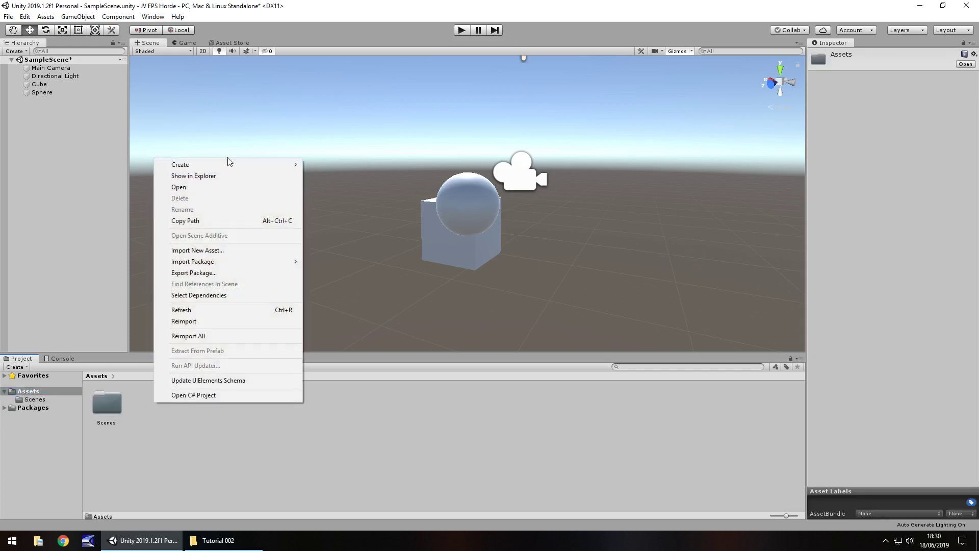
{"action": "mouse_move", "coordinate": [219, 167]}
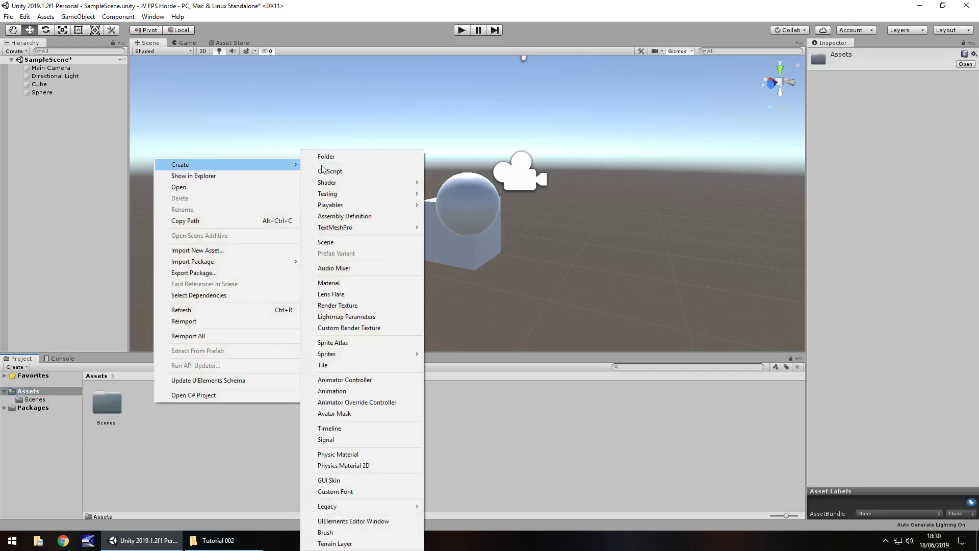
{"action": "left_click", "coordinate": [326, 157]}
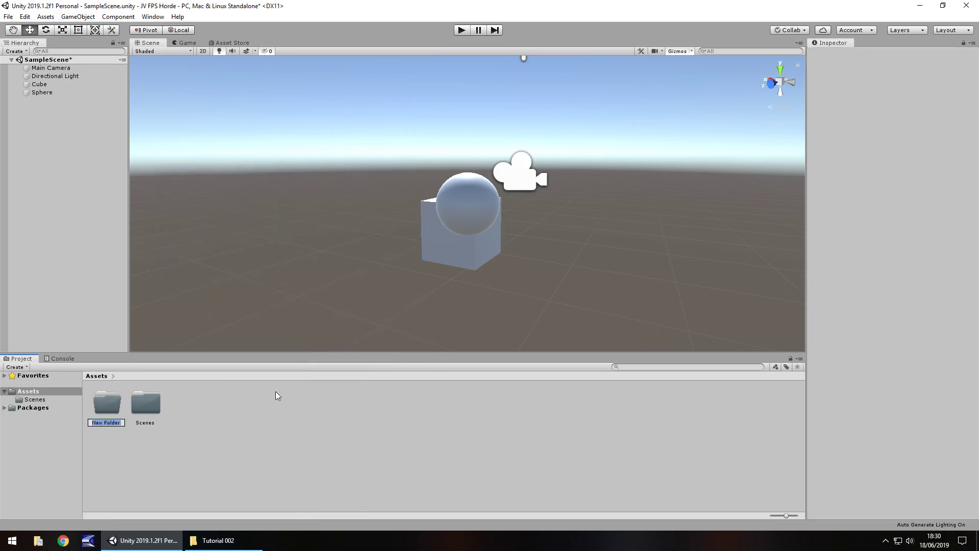
{"action": "type", "text": "Textures"}
{"action": "key", "text": "Return"}
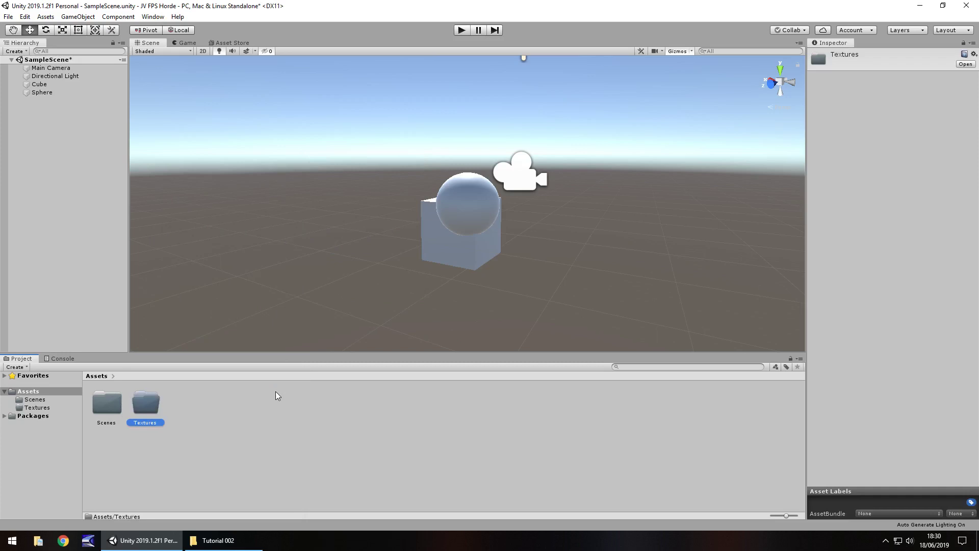
{"action": "key", "text": "Return"}
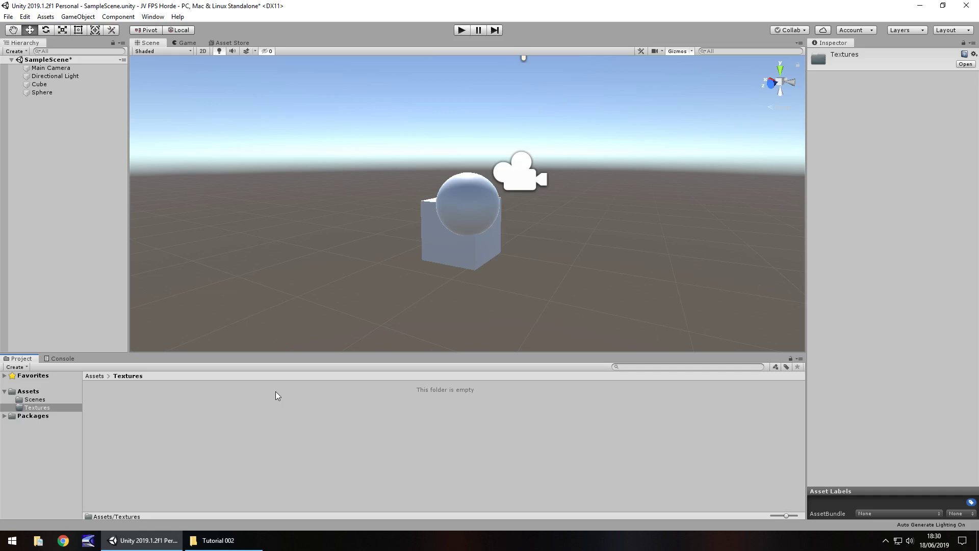
Drag the Dirt002, Grass001 and Stone001 PNG textures from File Explorer into the Textures folder.
{"action": "left_click", "coordinate": [217, 540]}
{"action": "left_click_drag", "start_coordinate": [234, 175], "coordinate": [124, 415]}
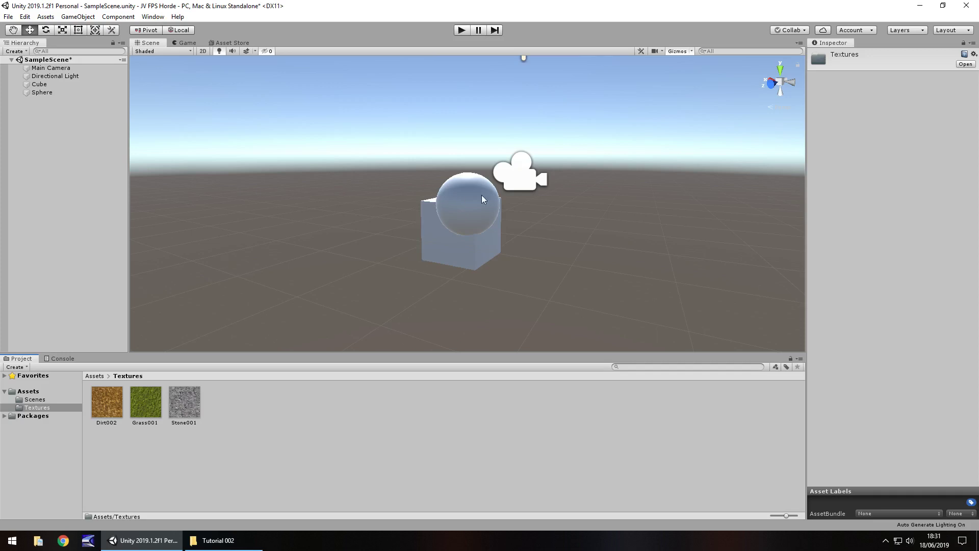
Delete the Sphere and add a new 3D Cube to the scene.
{"action": "left_click", "coordinate": [48, 93]}
{"action": "key", "text": "Delete"}
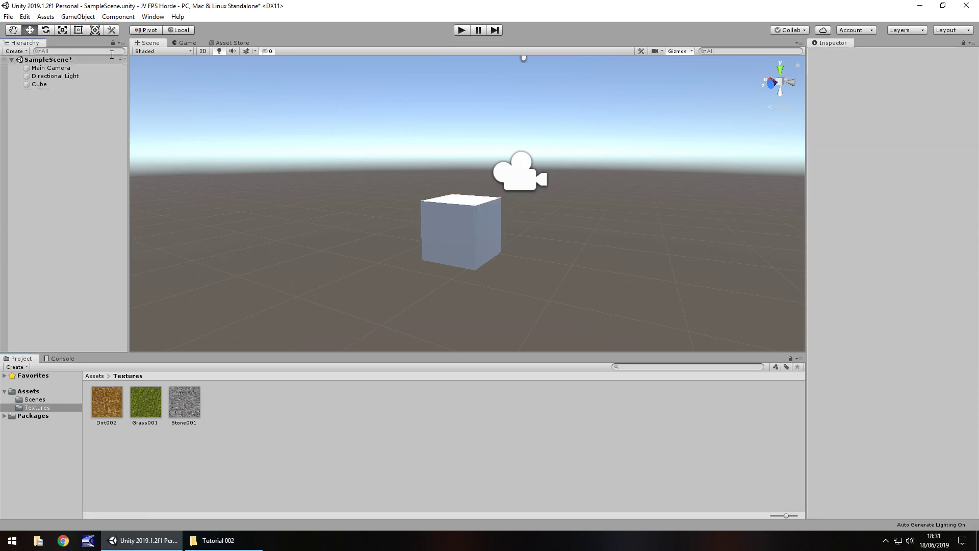
{"action": "left_click", "coordinate": [90, 18]}
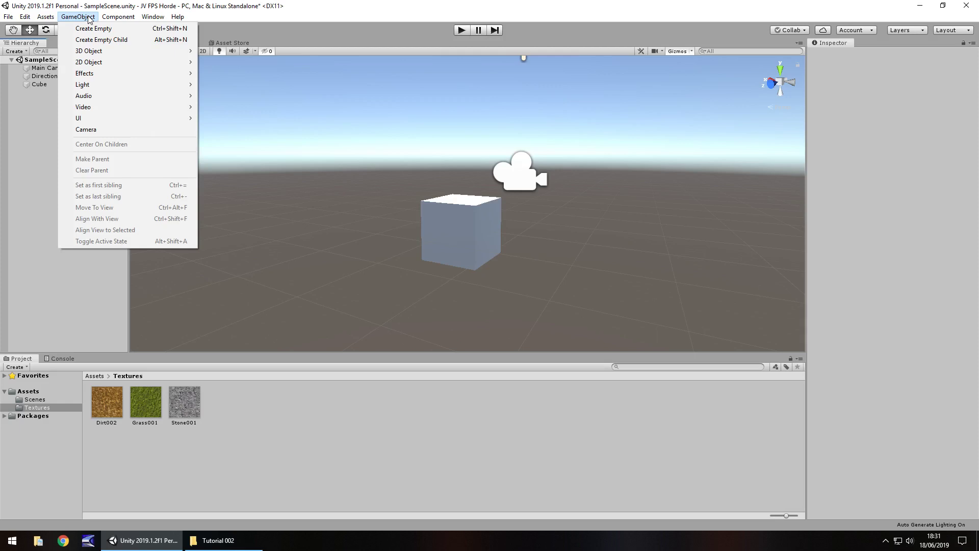
{"action": "mouse_move", "coordinate": [92, 54]}
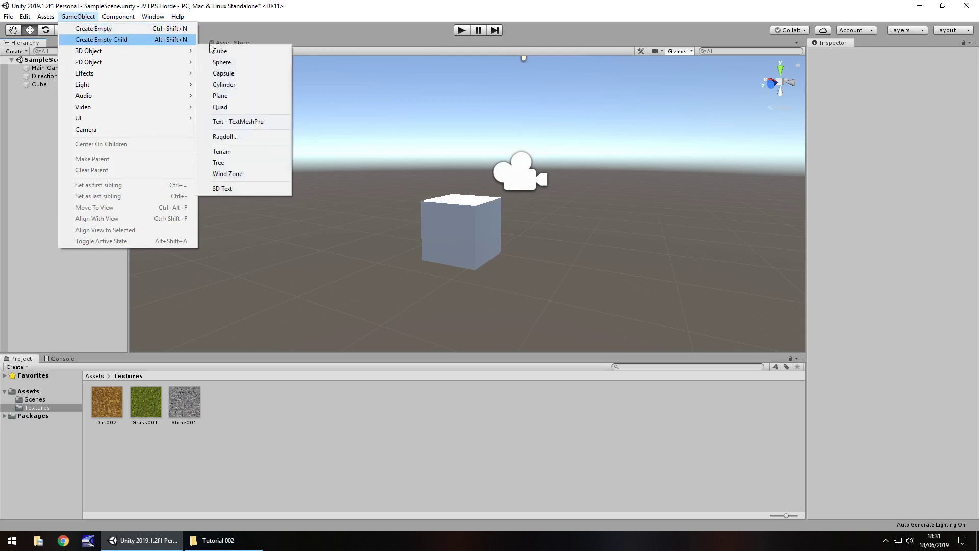
{"action": "left_click", "coordinate": [230, 50]}
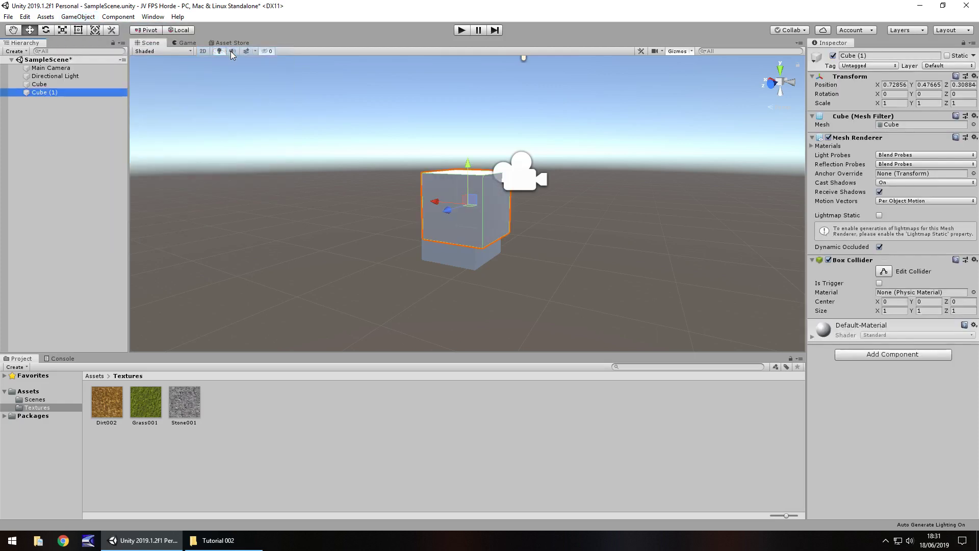
Set the new cube's Position to X 0, Y 0, Z 0.
{"action": "left_click", "coordinate": [902, 84]}
{"action": "type", "text": "0"}
{"action": "left_click", "coordinate": [931, 85]}
{"action": "type", "text": "0"}
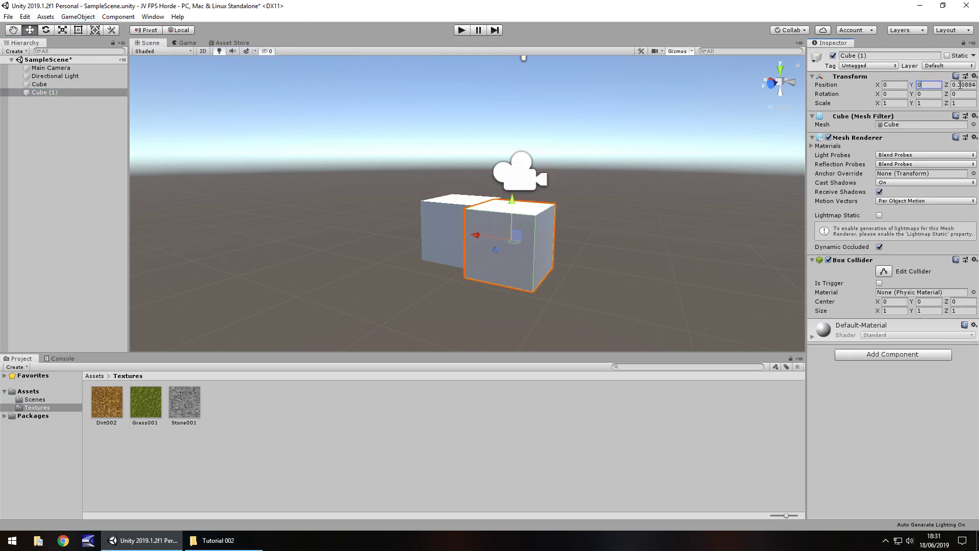
{"action": "left_click", "coordinate": [957, 85]}
{"action": "type", "text": "0"}
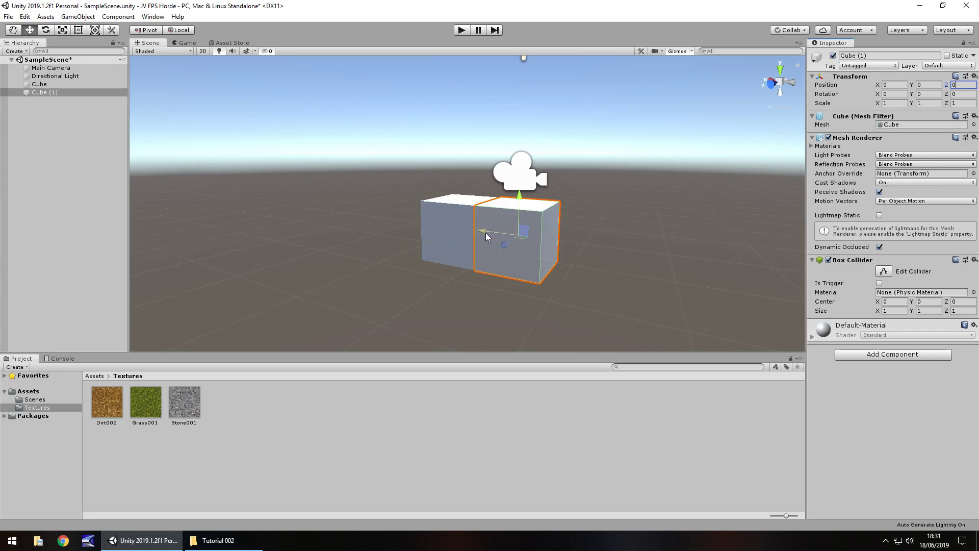
Try moving Cube (1) along X and testing X values 1, 2 and 3, then return X to 0.
{"action": "left_click_drag", "start_coordinate": [486, 233], "coordinate": [560, 255]}
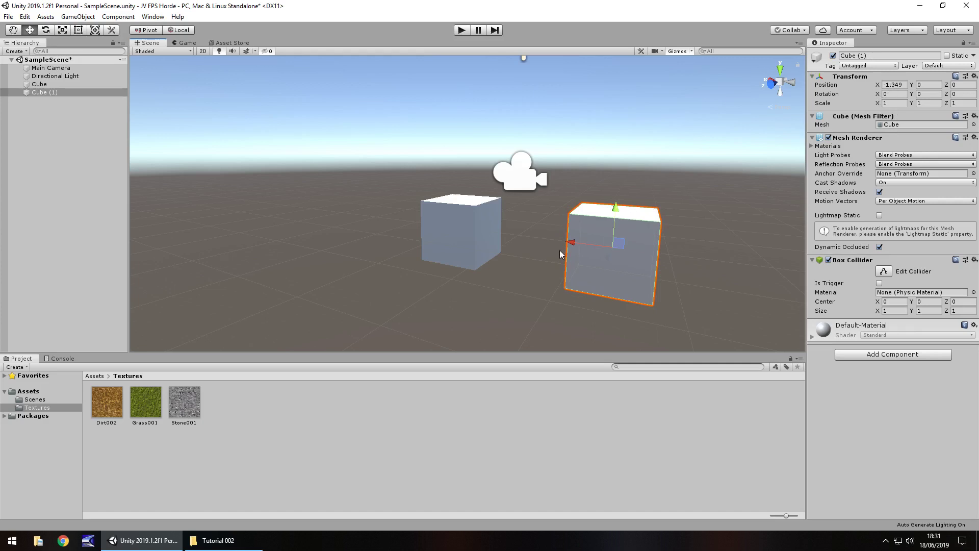
{"action": "key", "text": "ctrl+z"}
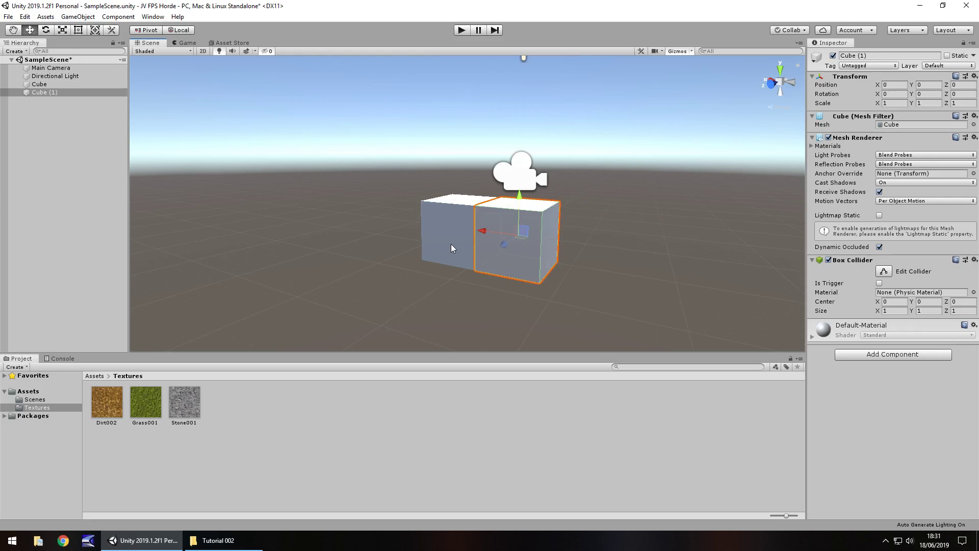
{"action": "left_click", "coordinate": [895, 85]}
{"action": "type", "text": "1"}
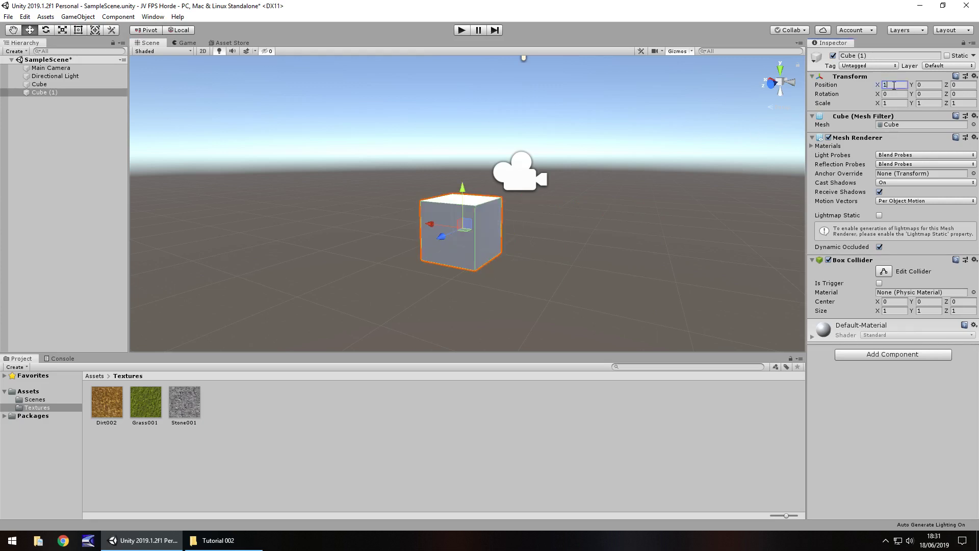
{"action": "key", "text": "BackSpace"}
{"action": "type", "text": "2"}
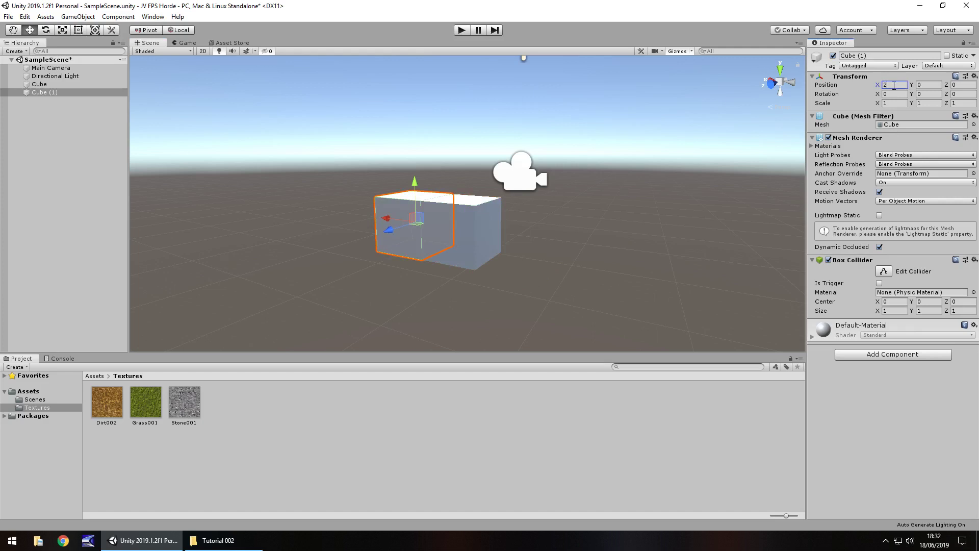
{"action": "key", "text": "BackSpace"}
{"action": "type", "text": "3"}
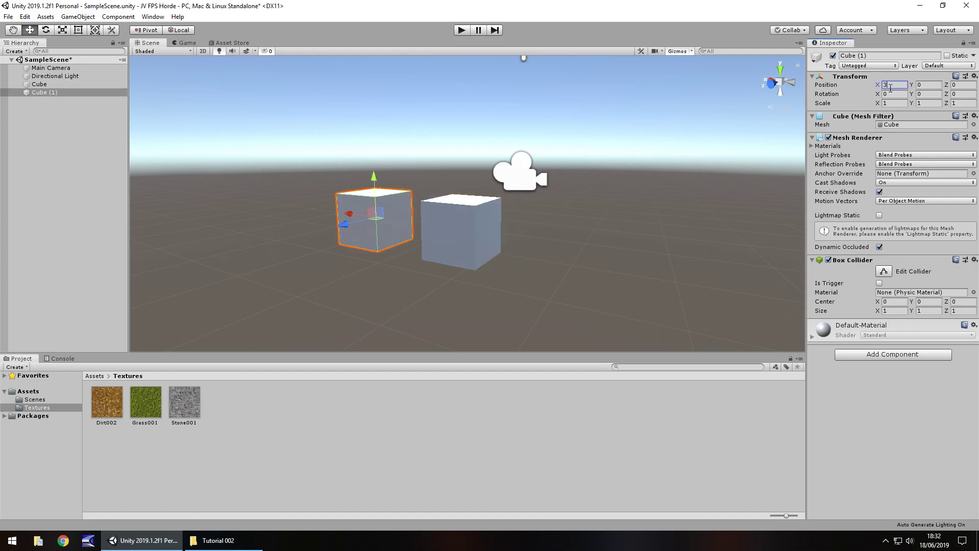
{"action": "key", "text": "BackSpace"}
{"action": "type", "text": "0"}
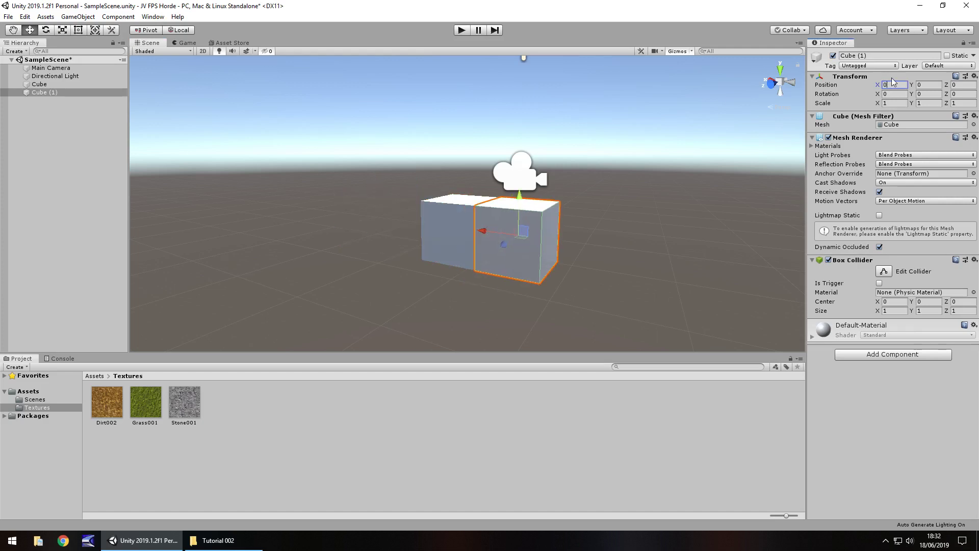
{"action": "left_click", "coordinate": [26, 16]}
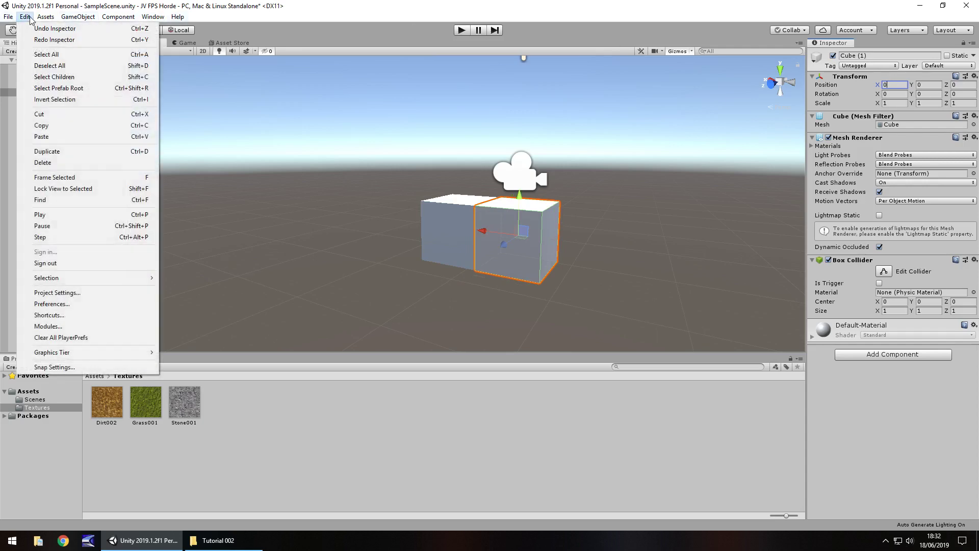
{"action": "left_click", "coordinate": [54, 367]}
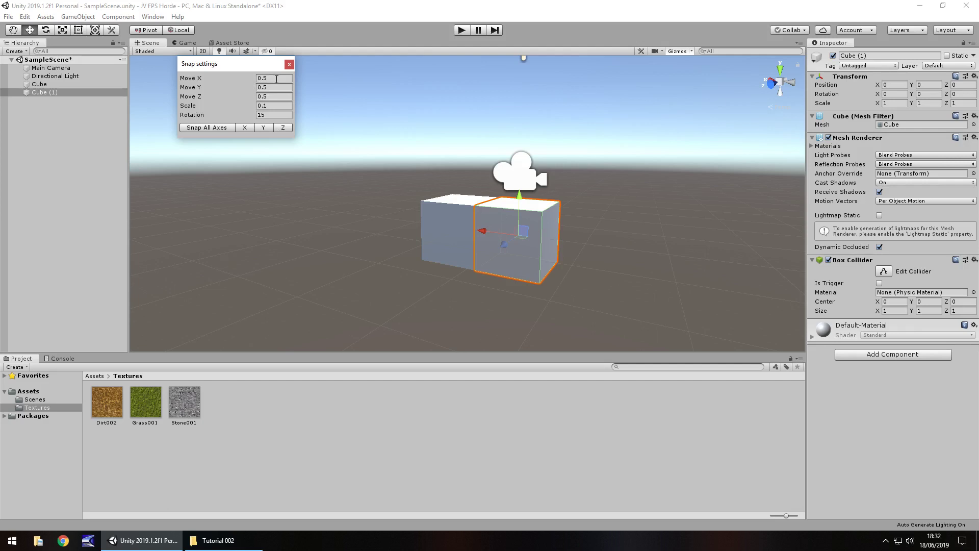
{"action": "left_click", "coordinate": [276, 79]}
{"action": "type", "text": "1"}
{"action": "key", "text": "Tab"}
{"action": "type", "text": "1"}
{"action": "key", "text": "Tab"}
{"action": "type", "text": "1"}
{"action": "left_click", "coordinate": [290, 64]}
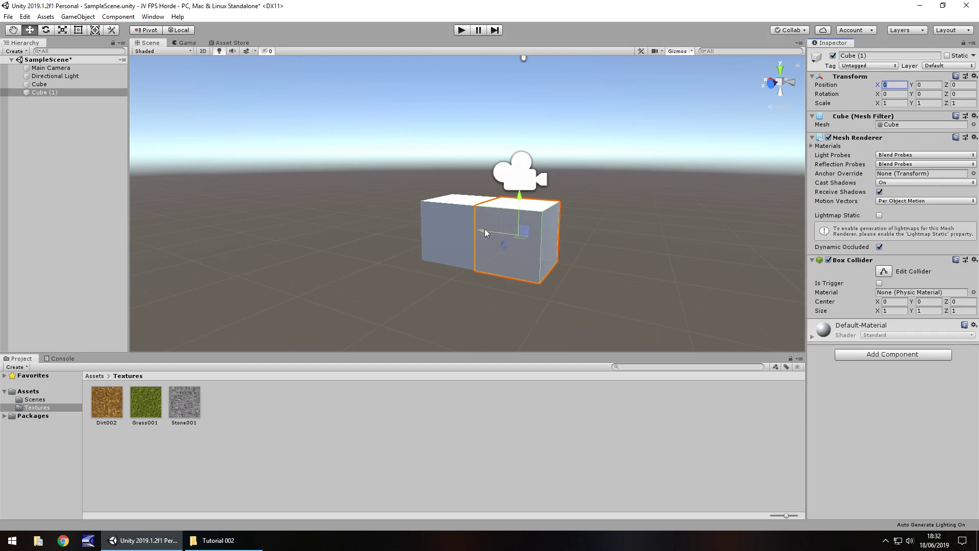
{"action": "left_click_drag", "start_coordinate": [489, 233], "coordinate": [214, 205], "text": "ctrl"}
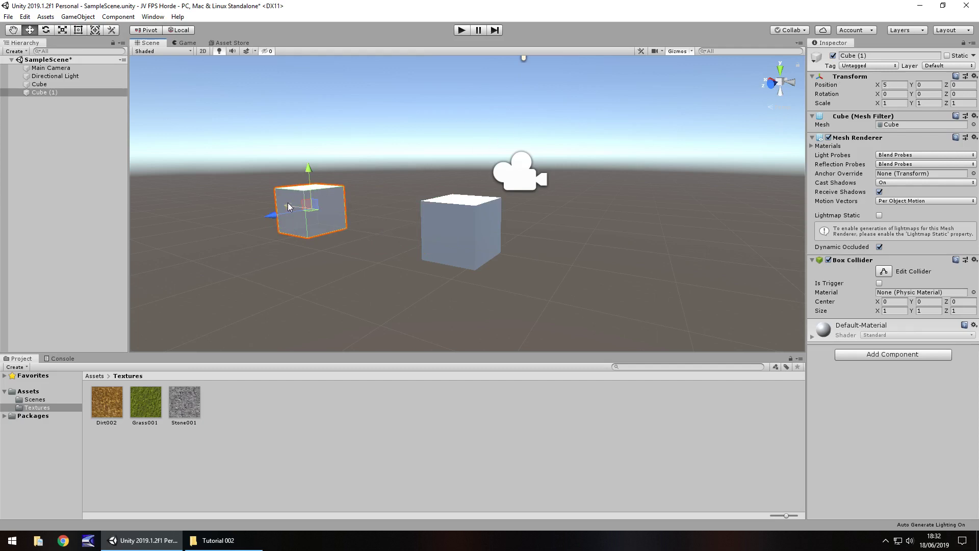
{"action": "left_click_drag", "start_coordinate": [289, 205], "coordinate": [424, 231], "text": "ctrl"}
{"action": "left_click", "coordinate": [24, 16]}
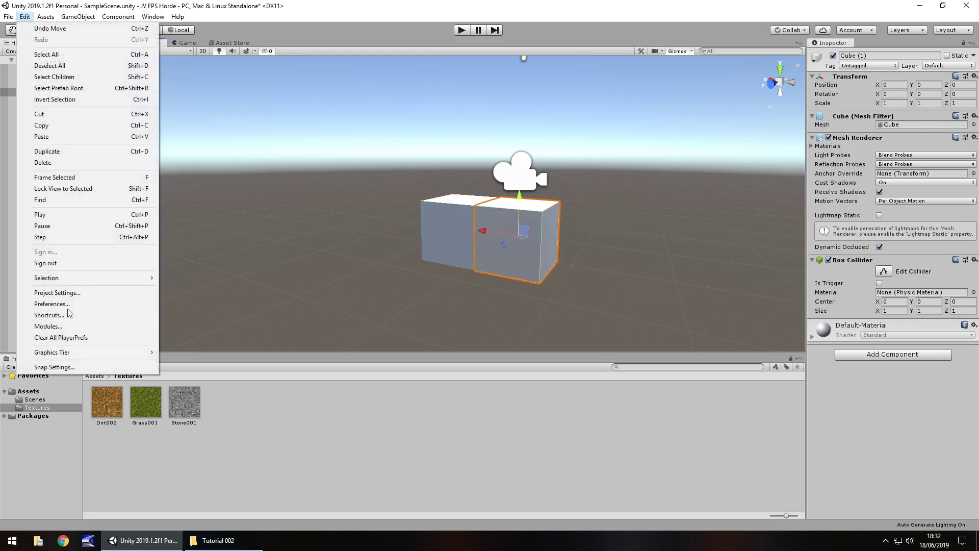
{"action": "left_click", "coordinate": [61, 365]}
{"action": "left_click", "coordinate": [274, 78]}
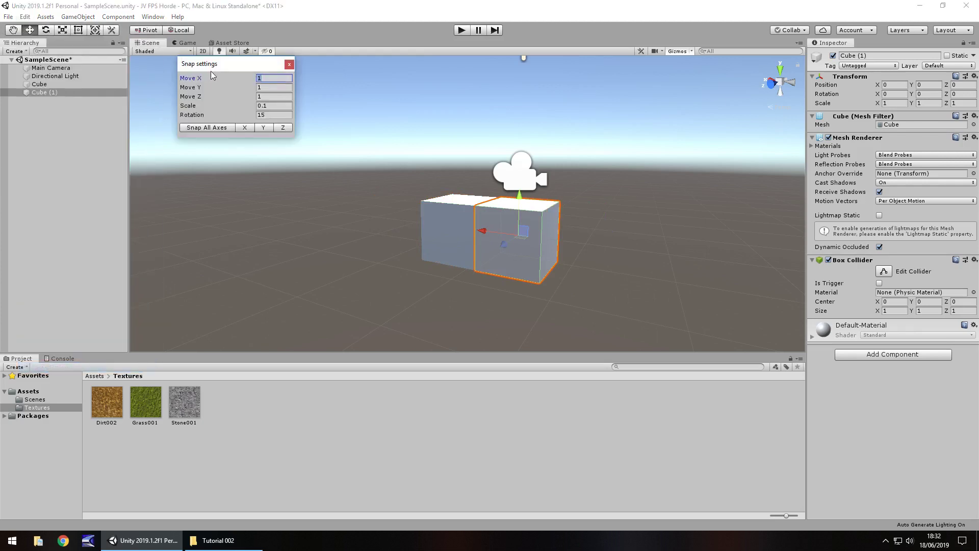
{"action": "type", "text": "0.5"}
{"action": "left_click", "coordinate": [261, 87]}
{"action": "type", "text": "0.5"}
{"action": "left_click", "coordinate": [267, 96]}
{"action": "key", "text": "BackSpace"}
{"action": "type", "text": "0."}
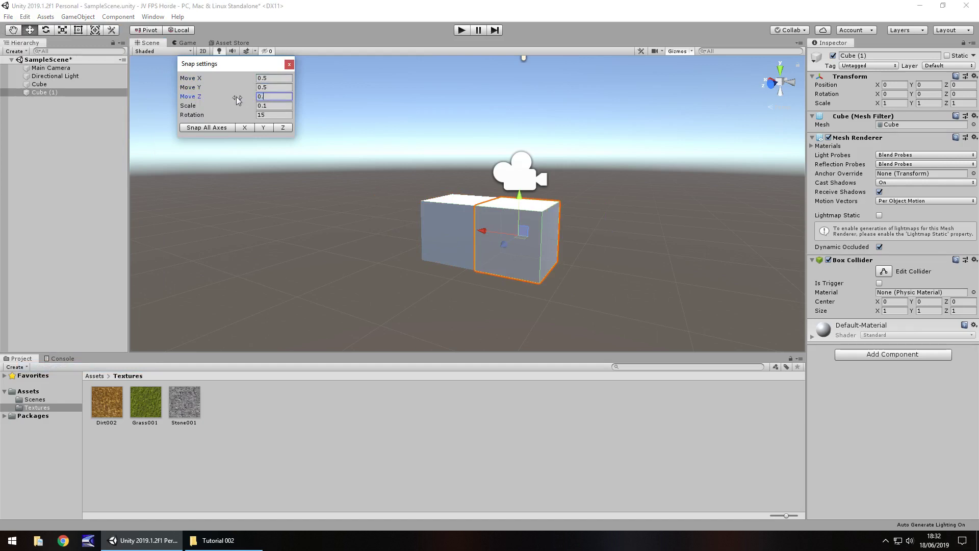
{"action": "type", "text": "5"}
{"action": "left_click", "coordinate": [289, 65]}
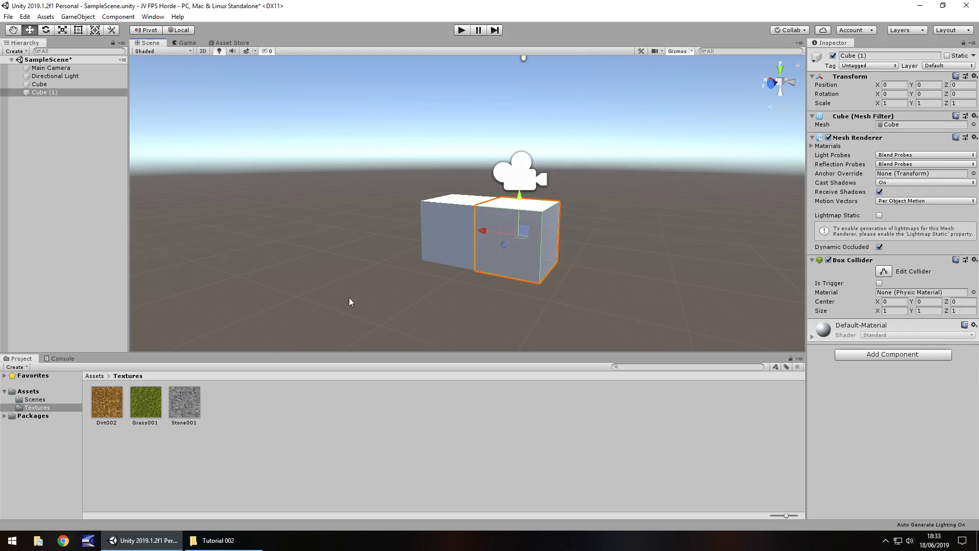
Move Cube (1) along X away from the original cube, then drag Grass001 onto the left cube.
{"action": "left_click_drag", "start_coordinate": [482, 231], "coordinate": [557, 250], "text": "ctrl"}
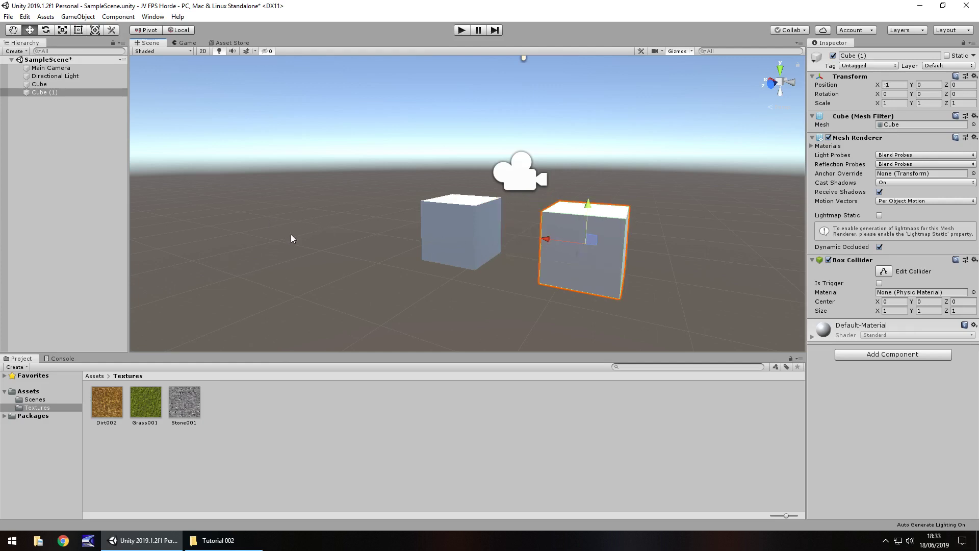
{"action": "right_click_drag", "start_coordinate": [252, 197], "coordinate": [458, 218]}
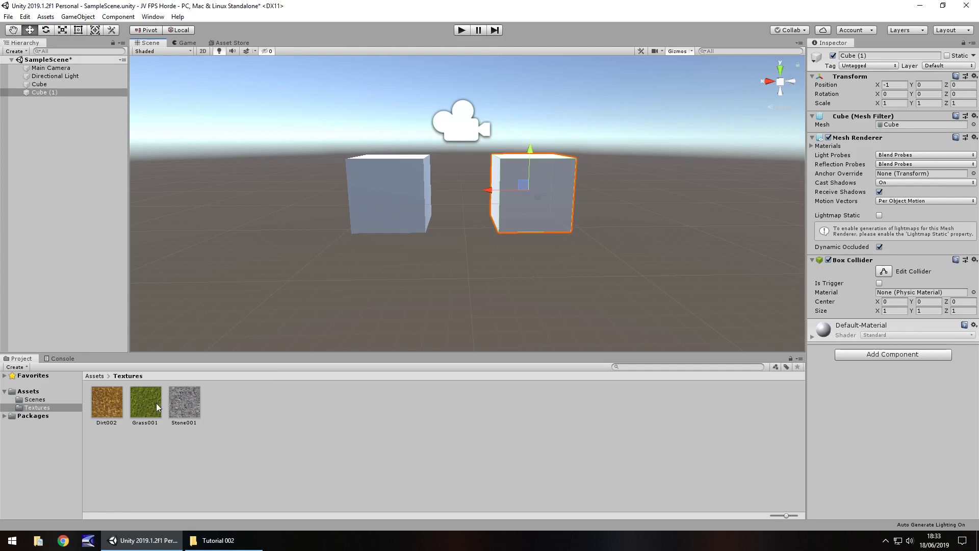
{"action": "left_click_drag", "start_coordinate": [156, 403], "coordinate": [378, 188]}
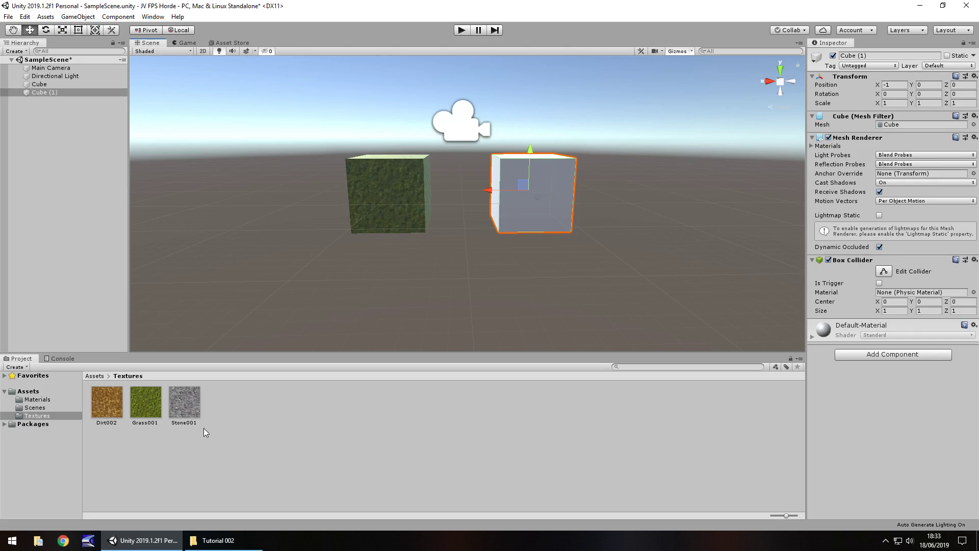
Rename the grass-textured Cube to GrassCube from the Hierarchy.
{"action": "left_click", "coordinate": [396, 191]}
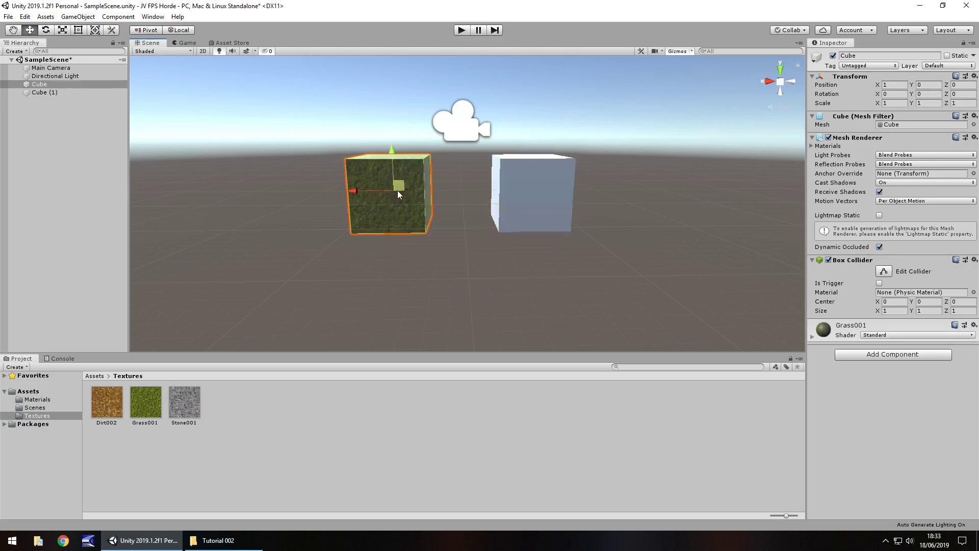
{"action": "right_click", "coordinate": [43, 85]}
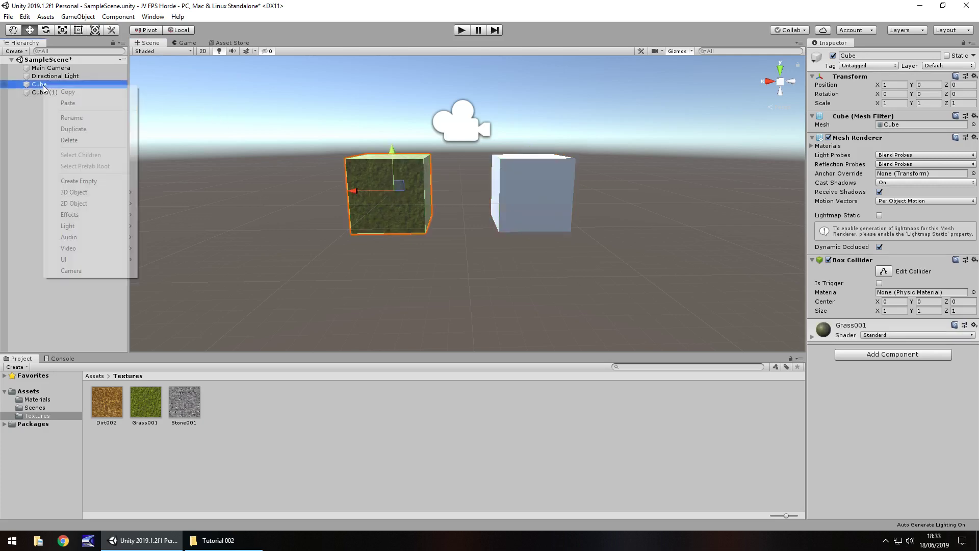
{"action": "left_click", "coordinate": [69, 118]}
{"action": "type", "text": "Gra"}
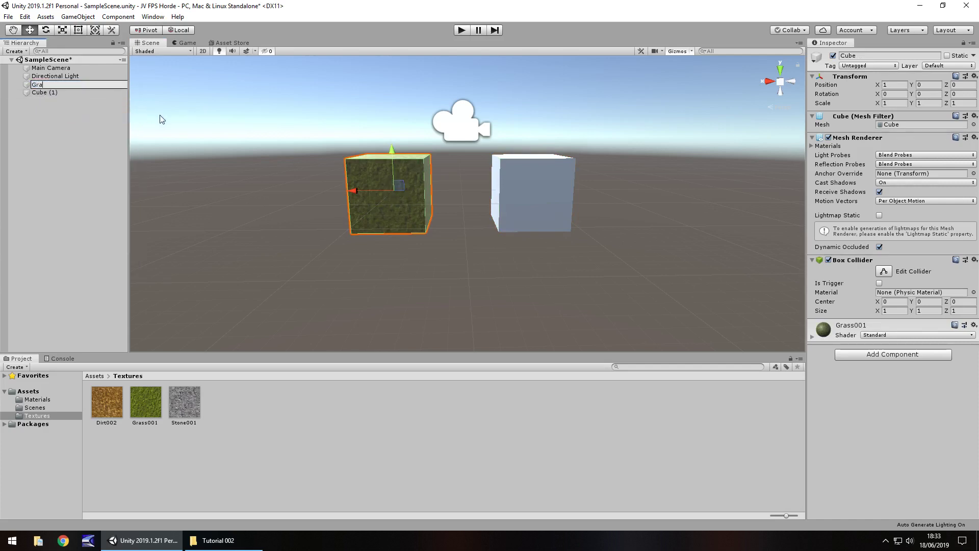
{"action": "type", "text": "ssCube"}
{"action": "key", "text": "Return"}
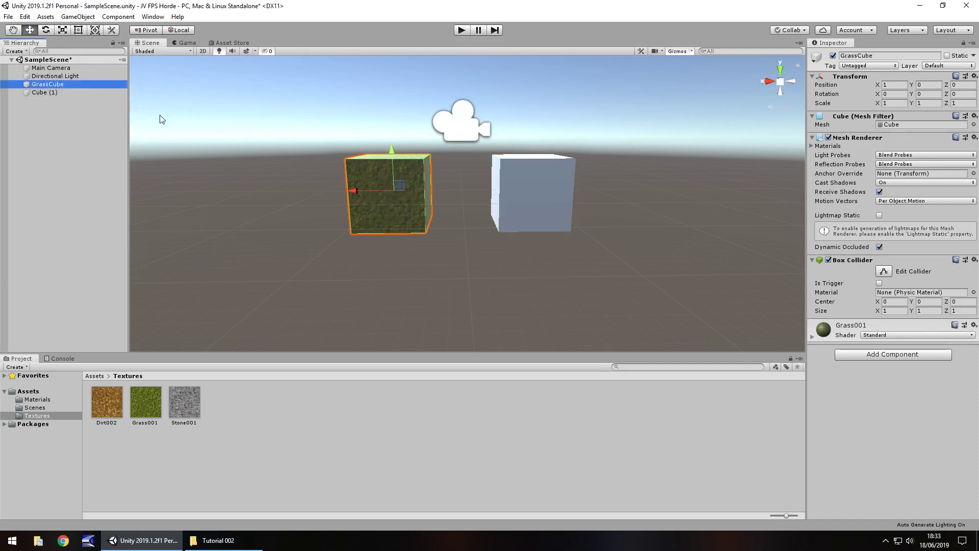
Expand the Grass001 material, keep its Standard shader, and locate its Albedo texture in the project.
{"action": "left_click", "coordinate": [812, 337]}
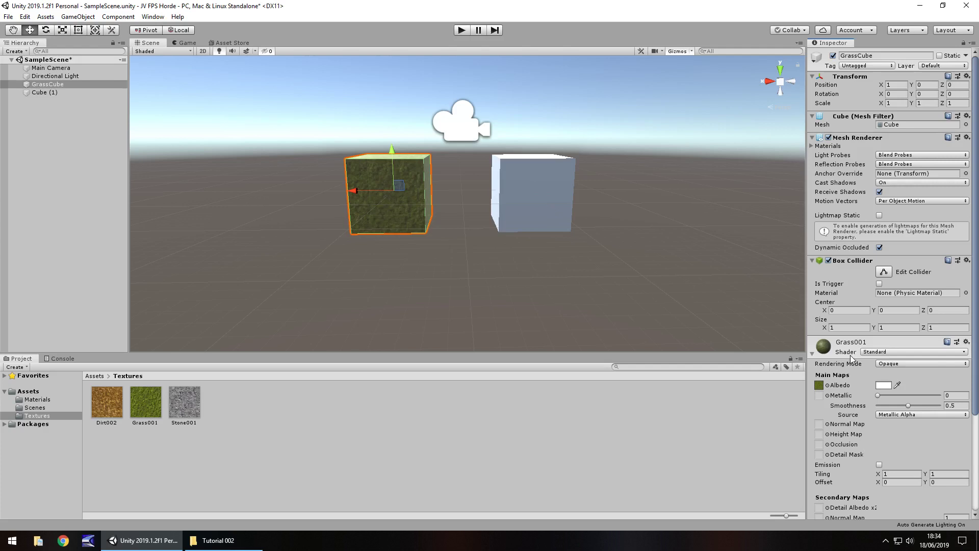
{"action": "left_click", "coordinate": [871, 353]}
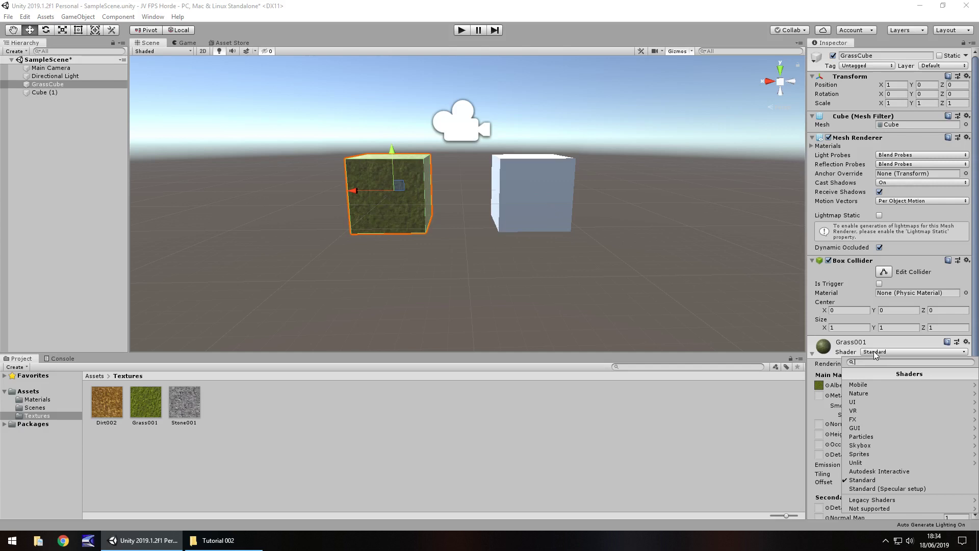
{"action": "left_click", "coordinate": [421, 182]}
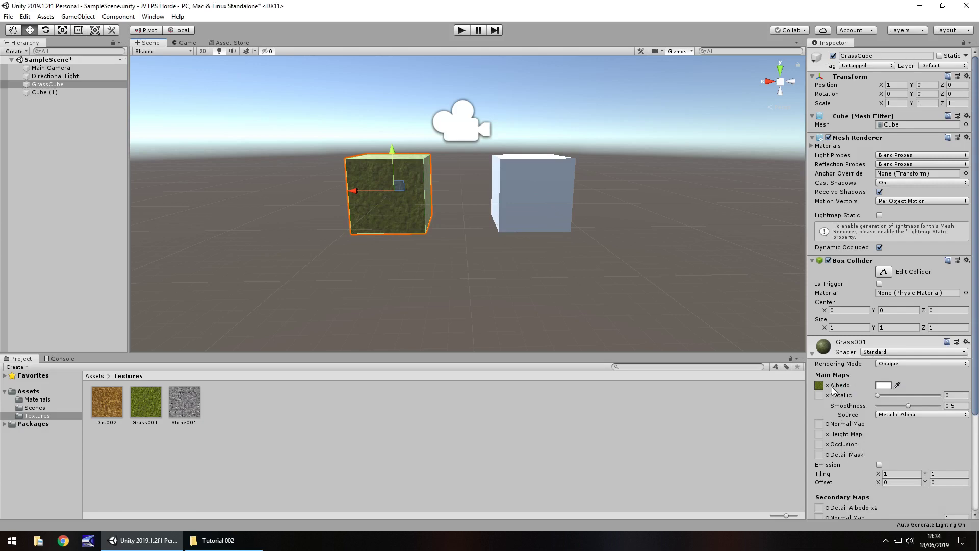
{"action": "scroll", "coordinate": [846, 393], "scroll_direction": "down", "scroll_amount": 5}
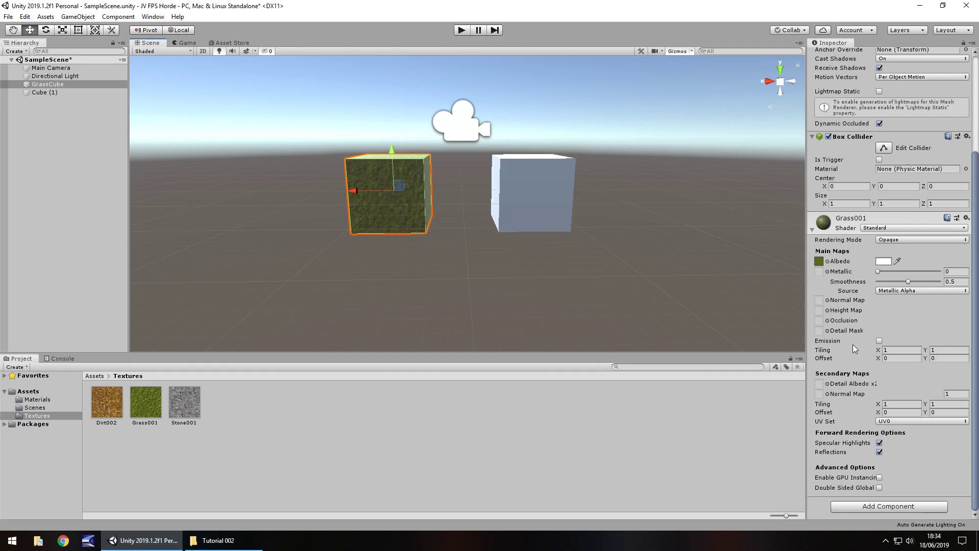
{"action": "left_click", "coordinate": [820, 261]}
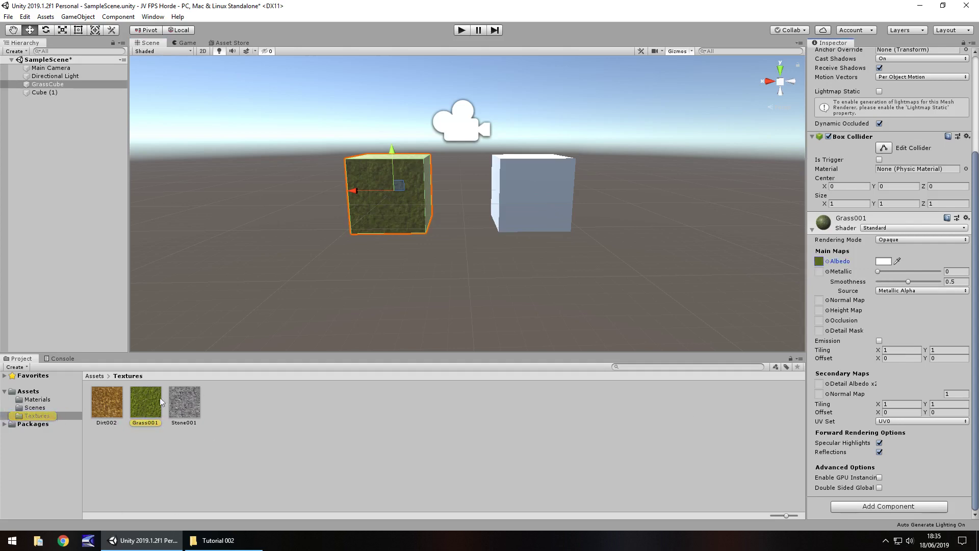
{"action": "left_click", "coordinate": [819, 262]}
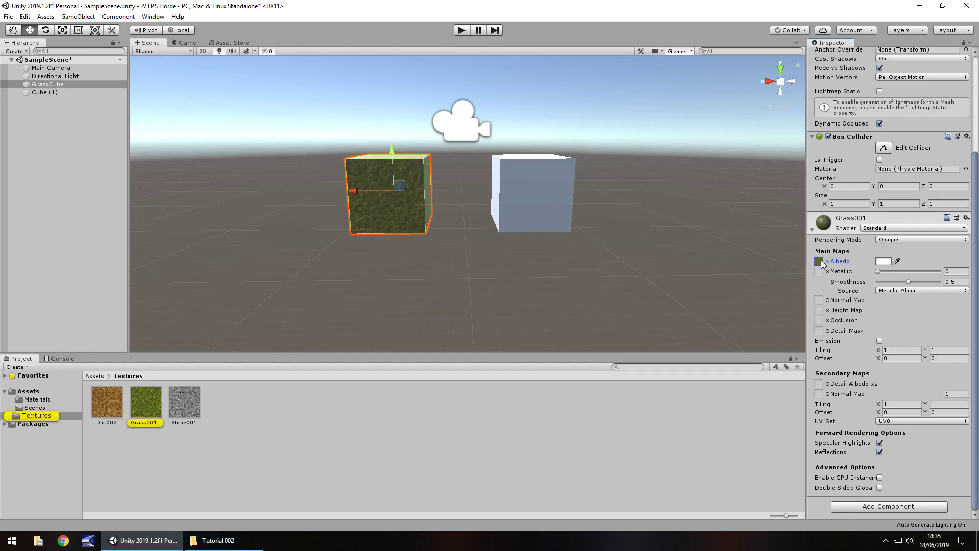
{"action": "left_click", "coordinate": [883, 262]}
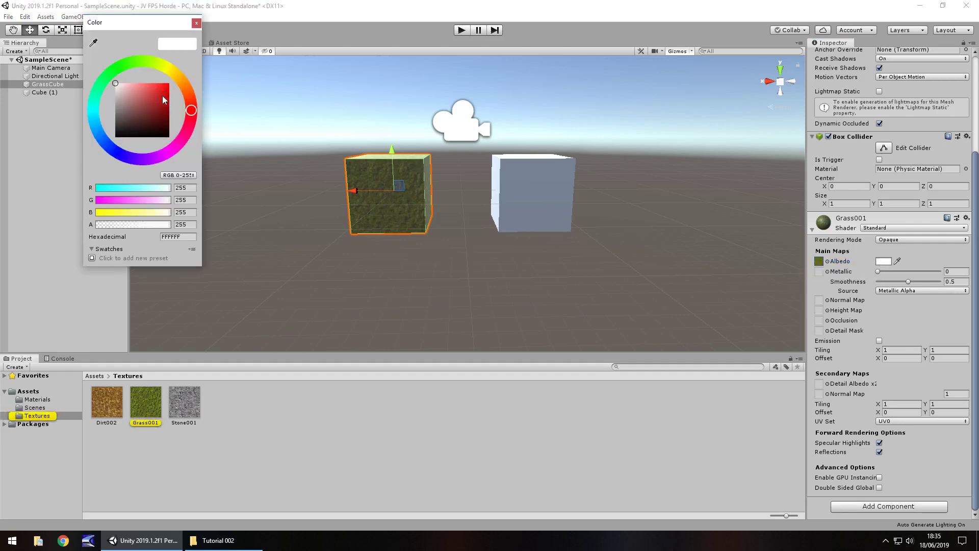
{"action": "left_click_drag", "start_coordinate": [162, 96], "coordinate": [266, 57]}
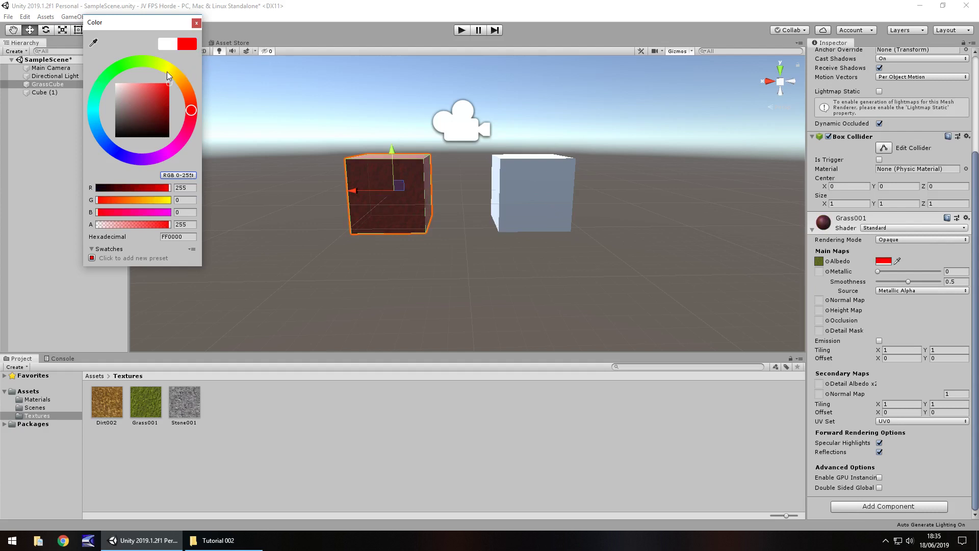
{"action": "left_click_drag", "start_coordinate": [166, 71], "coordinate": [147, 61]}
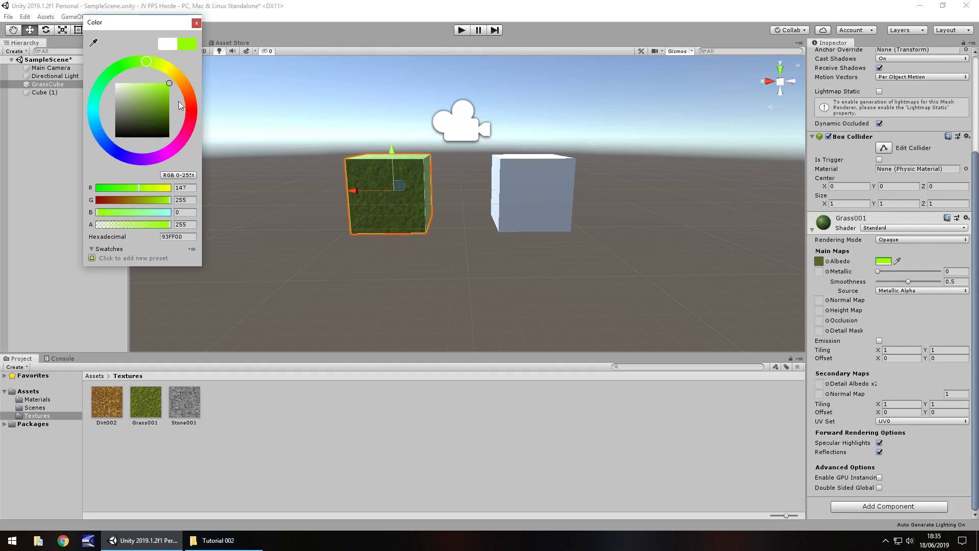
{"action": "left_click_drag", "start_coordinate": [120, 88], "coordinate": [94, 72]}
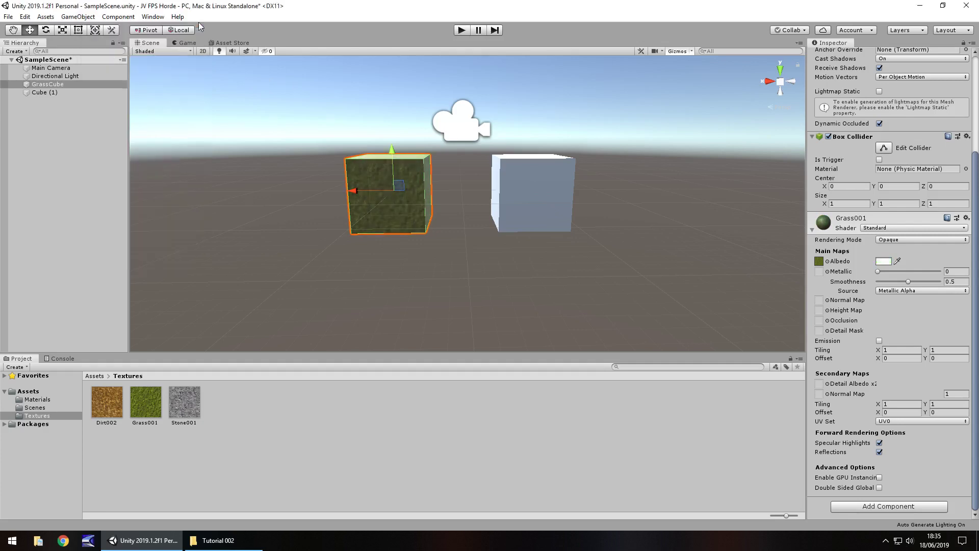
Set Grass001's Metallic and Smoothness sliders to 1 and its smoothness Source to Albedo Alpha.
{"action": "left_click", "coordinate": [196, 24]}
{"action": "left_click_drag", "start_coordinate": [878, 271], "coordinate": [969, 278]}
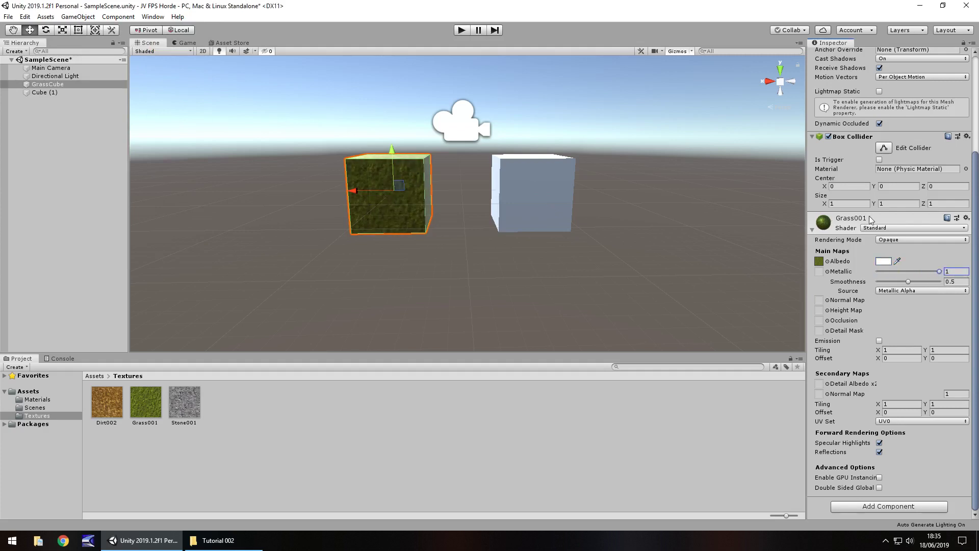
{"action": "scroll", "coordinate": [336, 202], "scroll_direction": "up", "scroll_amount": 3}
{"action": "left_click_drag", "start_coordinate": [365, 222], "coordinate": [713, 264], "text": "alt"}
{"action": "left_click_drag", "start_coordinate": [907, 281], "coordinate": [949, 283]}
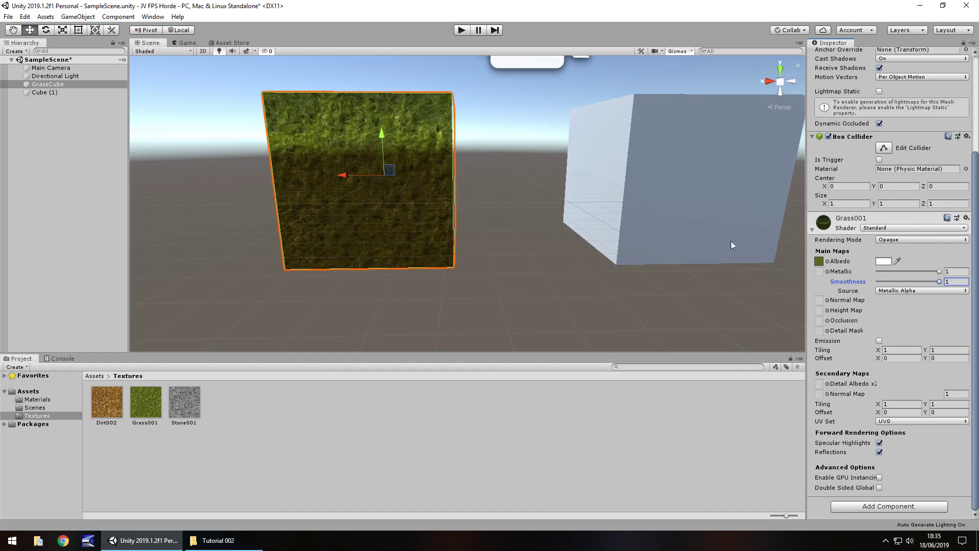
{"action": "left_click", "coordinate": [909, 292]}
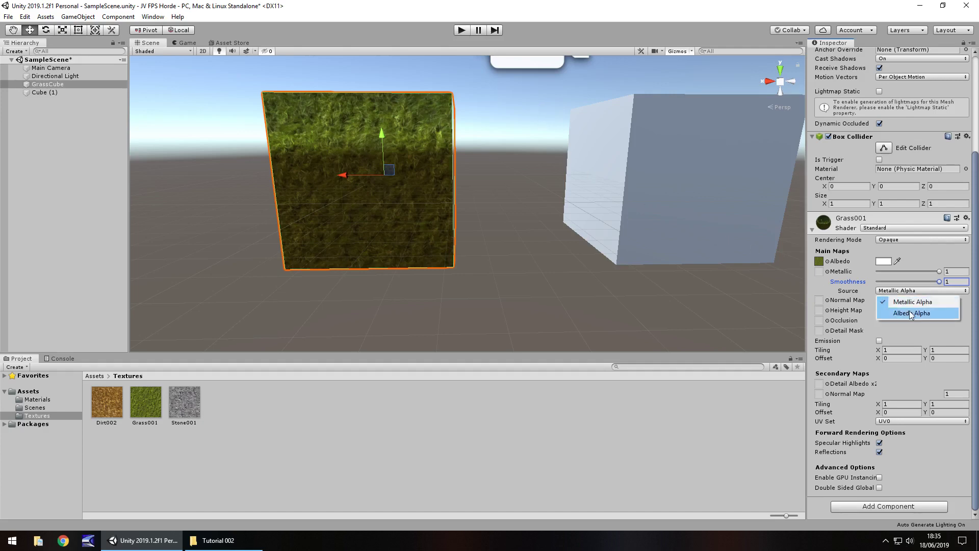
{"action": "left_click", "coordinate": [911, 313]}
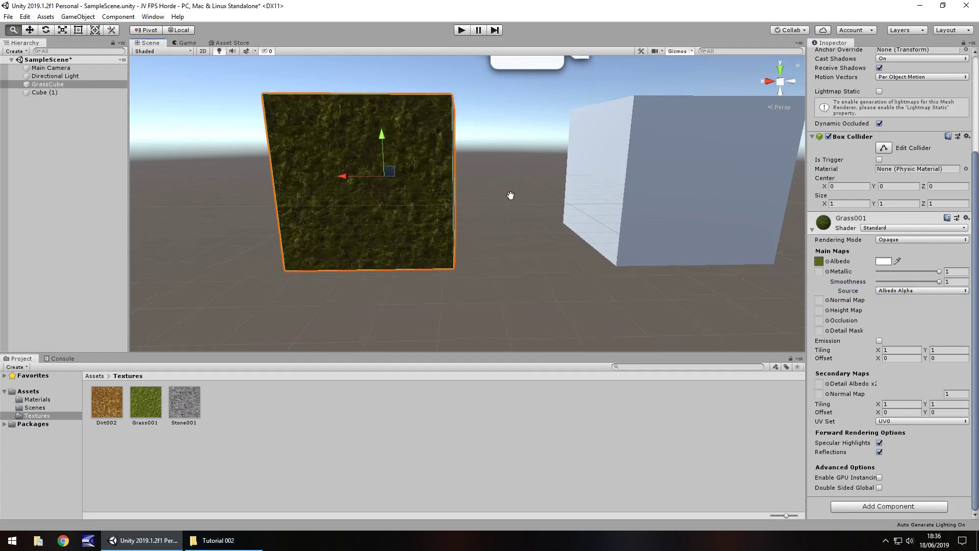
{"action": "middle_click_drag", "start_coordinate": [509, 196], "coordinate": [703, 221]}
{"action": "scroll", "coordinate": [536, 221], "scroll_direction": "down", "scroll_amount": 10}
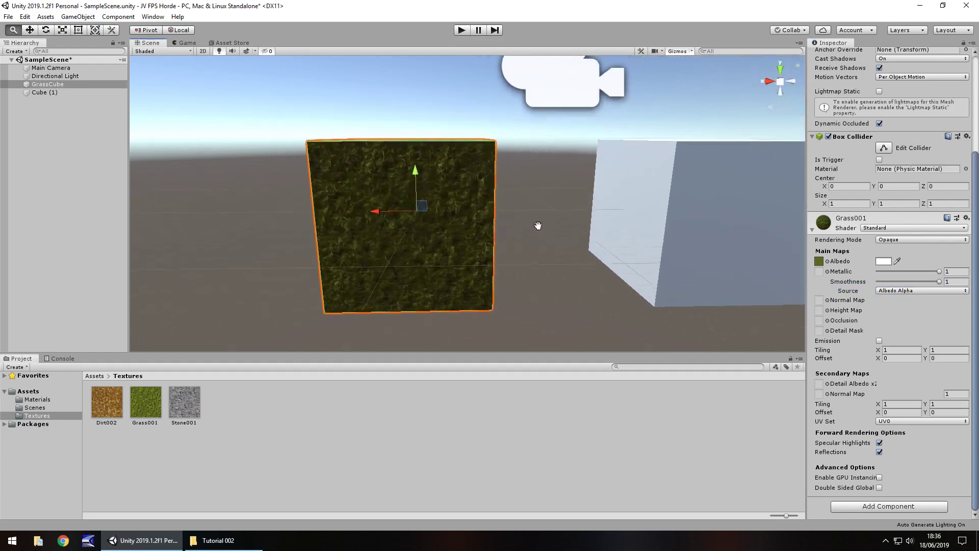
{"action": "scroll", "coordinate": [550, 274], "scroll_direction": "up", "scroll_amount": 5}
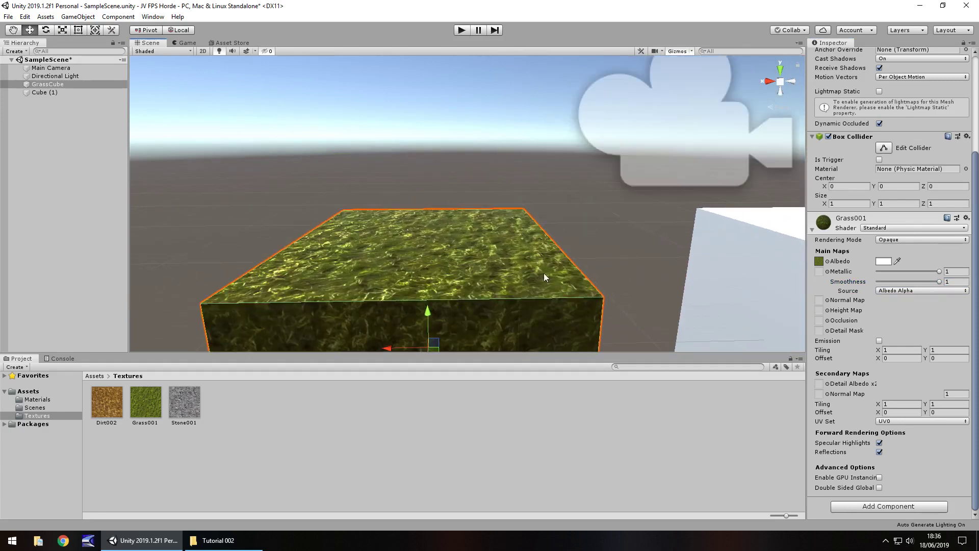
{"action": "scroll", "coordinate": [429, 255], "scroll_direction": "down", "scroll_amount": 3}
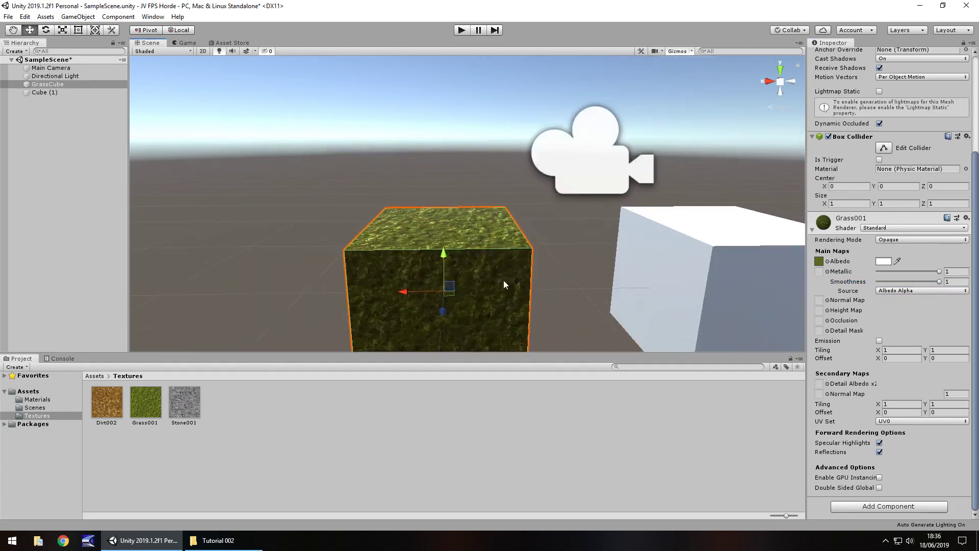
{"action": "left_click_drag", "start_coordinate": [552, 267], "coordinate": [388, 195], "text": "alt"}
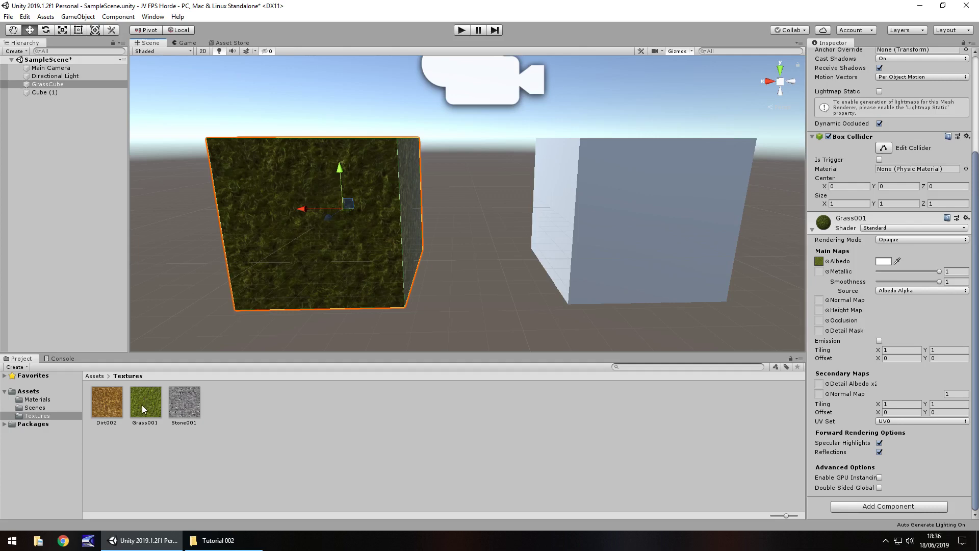
Assign the Grass001 texture to the material's Normal Map slot and view its import settings.
{"action": "mouse_move", "coordinate": [144, 409]}
{"action": "left_mouse_down"}
{"action": "mouse_move", "coordinate": [943, 291]}
{"action": "mouse_move", "coordinate": [821, 305]}
{"action": "left_mouse_up"}
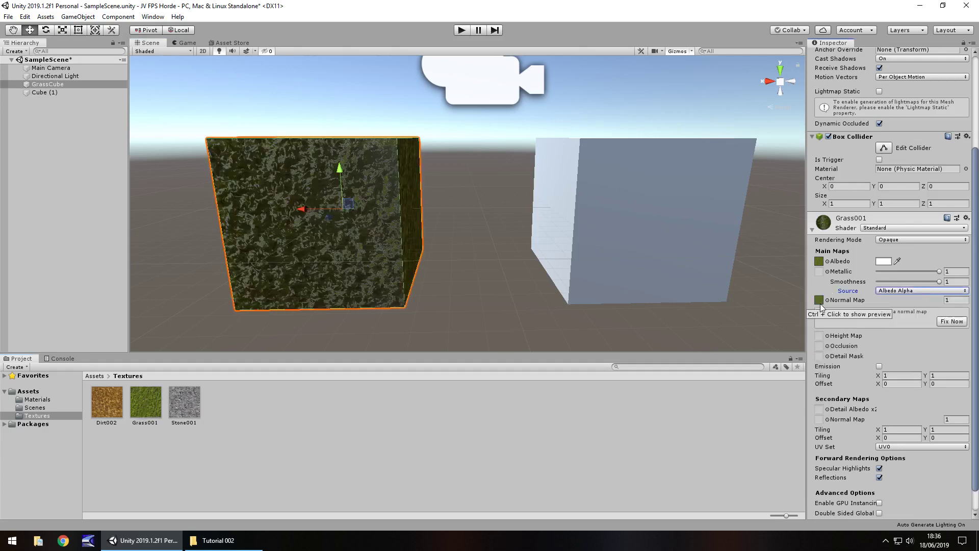
{"action": "middle_click_drag", "start_coordinate": [296, 247], "coordinate": [359, 227]}
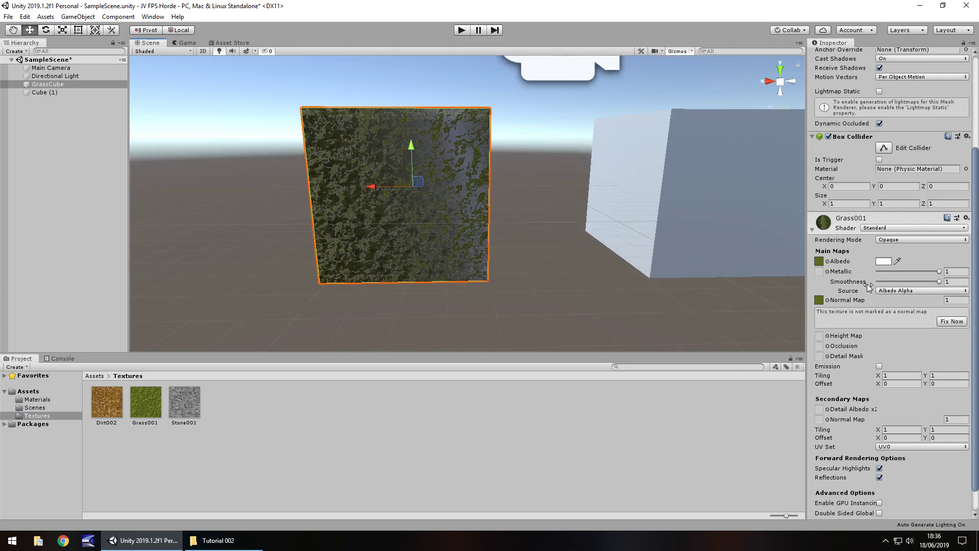
{"action": "left_click", "coordinate": [145, 400]}
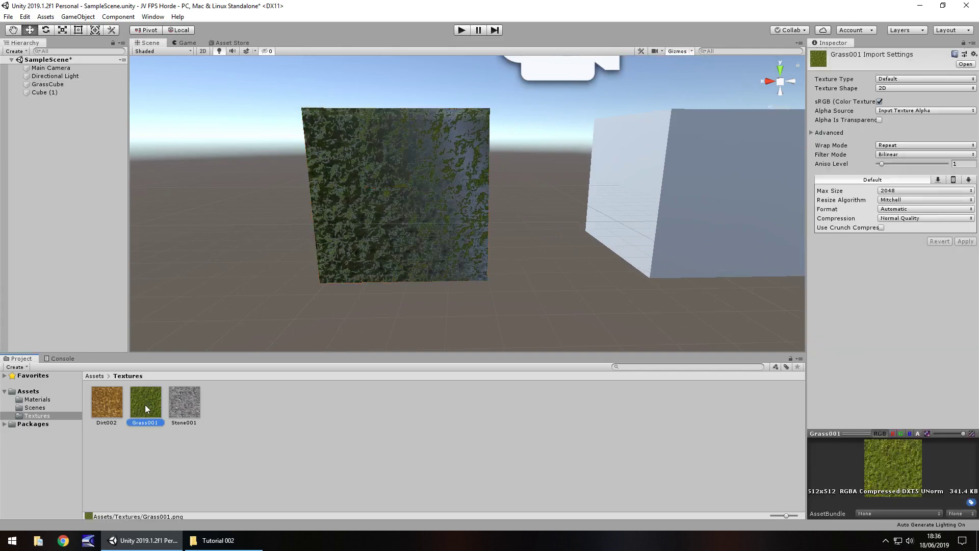
Duplicate the Grass001 texture, ignore the normal map warning, and name the copy Grass001_N.
{"action": "key", "text": "ctrl+d"}
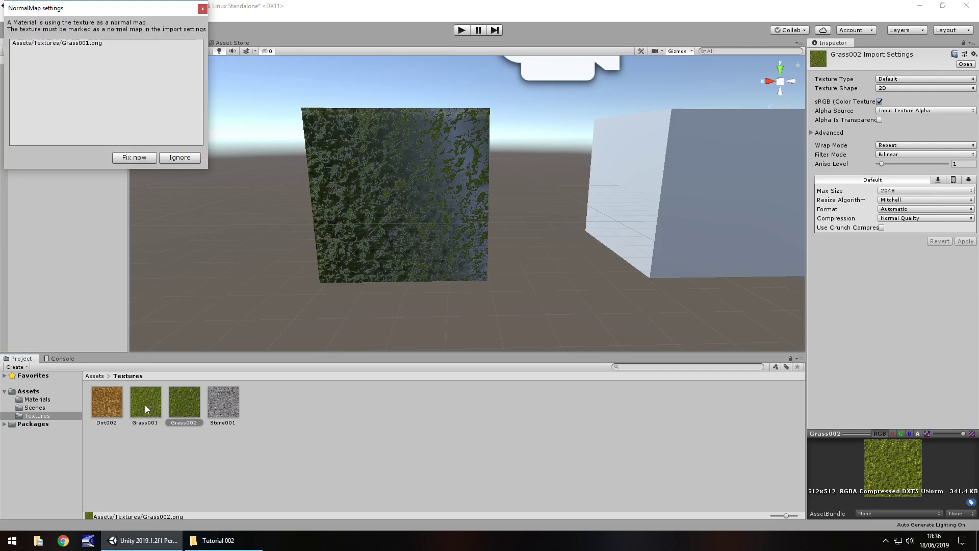
{"action": "left_click", "coordinate": [176, 157]}
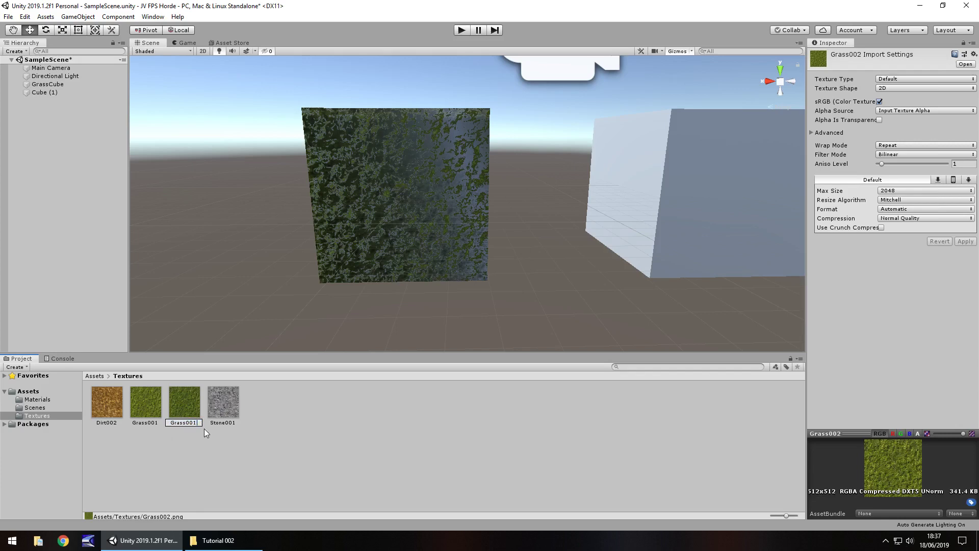
{"action": "type", "text": "N"}
{"action": "key", "text": "Return"}
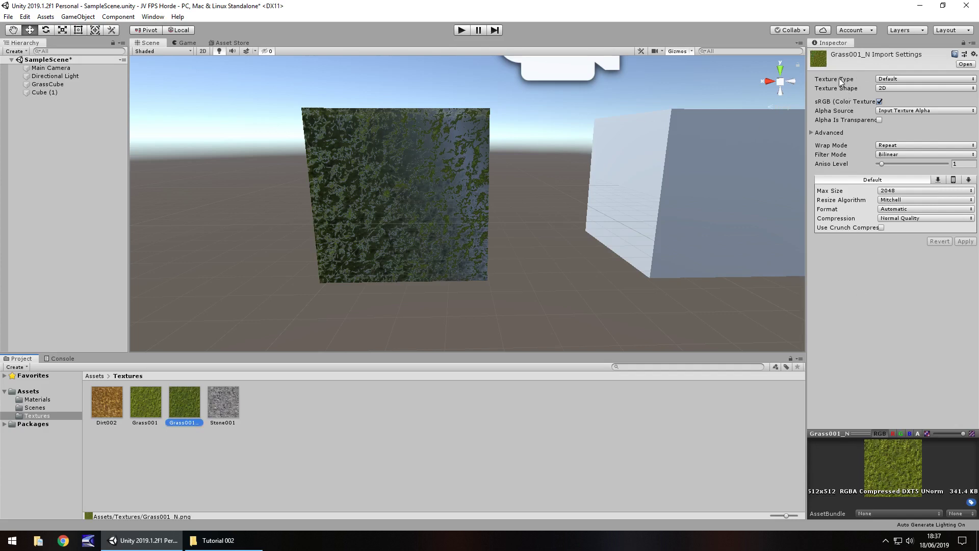
Set Grass001_N's texture type to Normal map, apply it, and reselect GrassCube.
{"action": "left_click", "coordinate": [896, 79]}
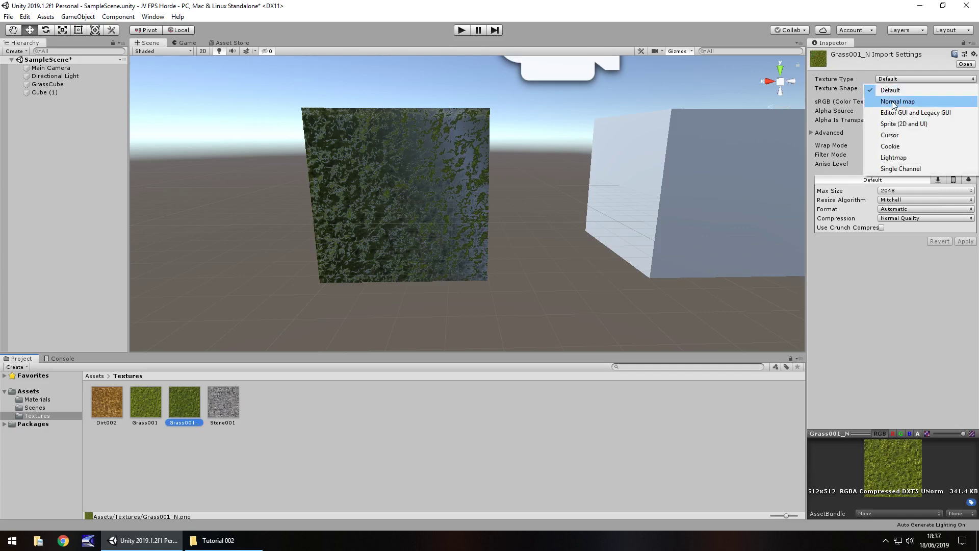
{"action": "left_click", "coordinate": [892, 102]}
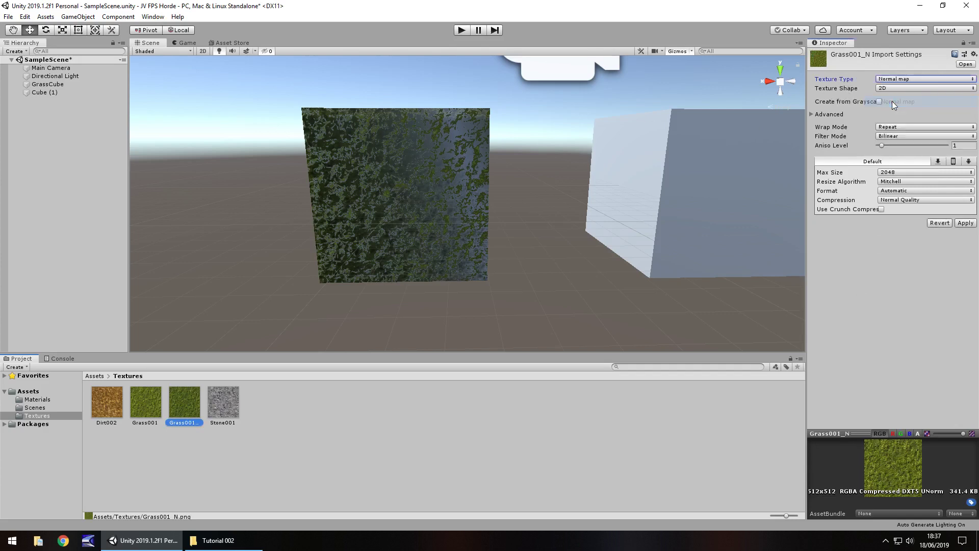
{"action": "left_click", "coordinate": [965, 223]}
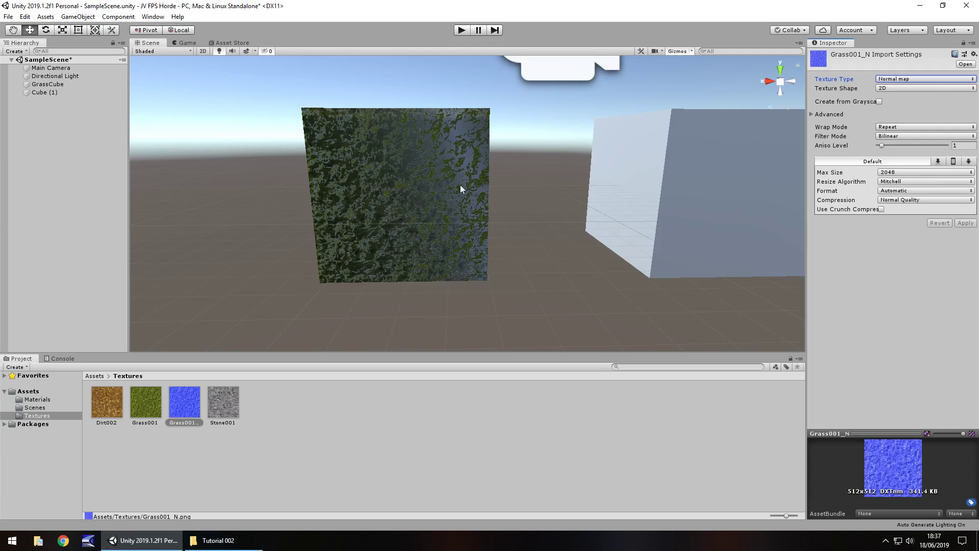
{"action": "left_click", "coordinate": [398, 191]}
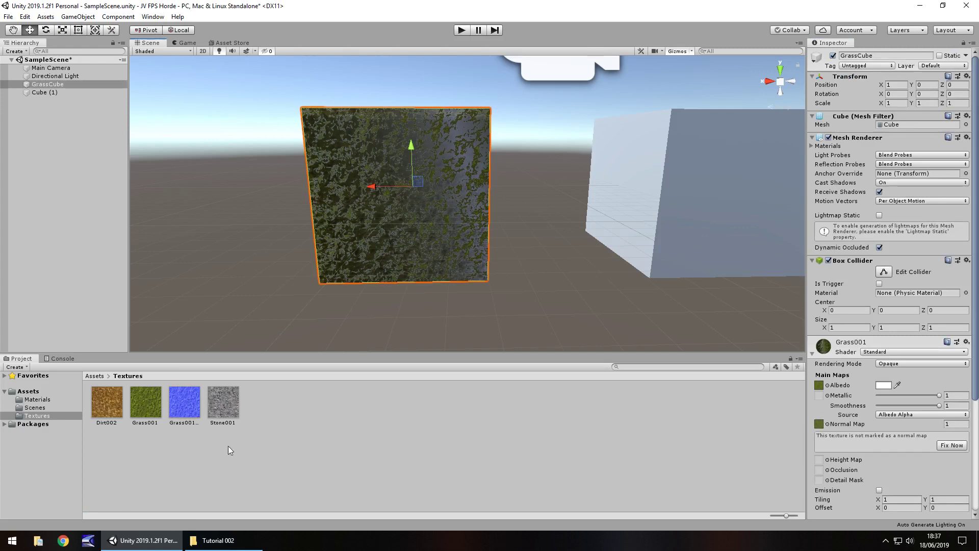
Put Grass001_N in Grass001's Normal Map slot and test strengths up to 38.91.
{"action": "left_click_drag", "start_coordinate": [188, 401], "coordinate": [819, 425]}
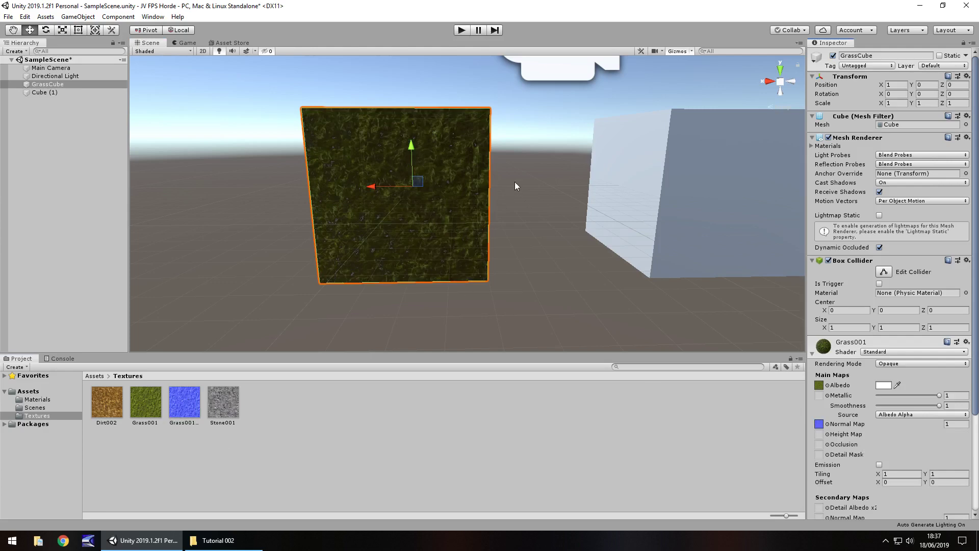
{"action": "left_click_drag", "start_coordinate": [515, 181], "coordinate": [481, 201], "text": "alt"}
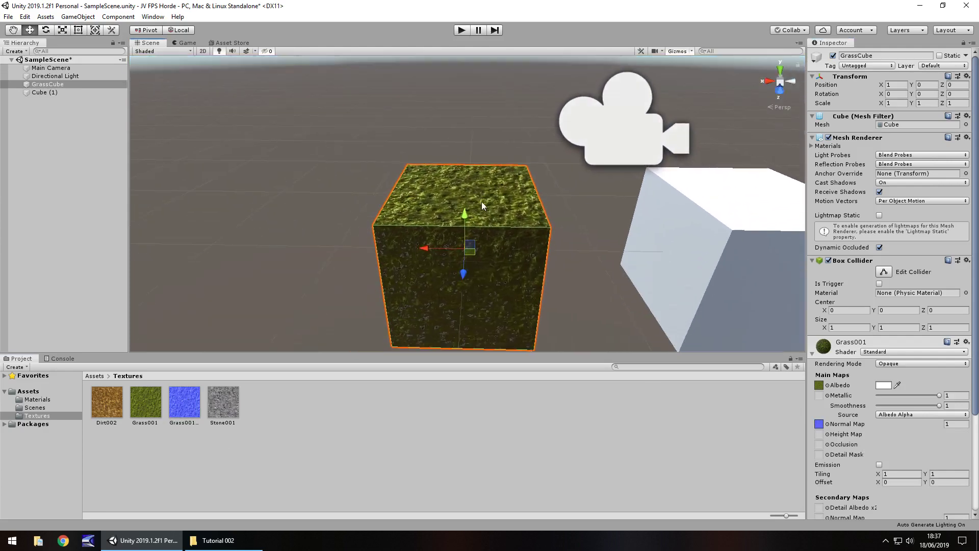
{"action": "mouse_move", "coordinate": [481, 201]}
{"action": "right_mouse_down", "text": "alt"}
{"action": "mouse_move", "coordinate": [507, 198]}
{"action": "mouse_move", "coordinate": [486, 217]}
{"action": "right_mouse_up", "text": "alt"}
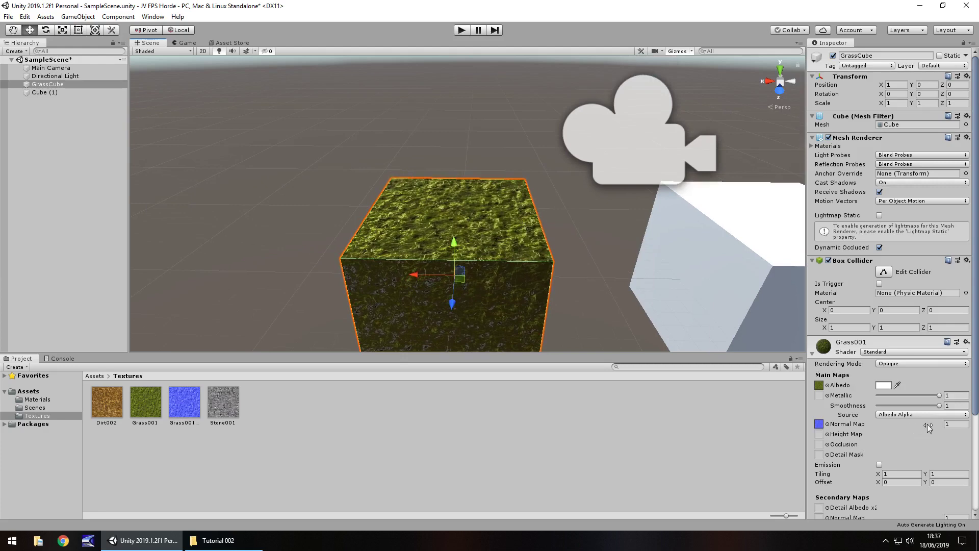
{"action": "mouse_move", "coordinate": [916, 424]}
{"action": "left_mouse_down"}
{"action": "mouse_move", "coordinate": [68, 423]}
{"action": "mouse_move", "coordinate": [286, 409]}
{"action": "mouse_move", "coordinate": [332, 379]}
{"action": "mouse_move", "coordinate": [928, 383]}
{"action": "mouse_move", "coordinate": [898, 395]}
{"action": "mouse_move", "coordinate": [57, 391]}
{"action": "mouse_move", "coordinate": [359, 402]}
{"action": "mouse_move", "coordinate": [577, 360]}
{"action": "mouse_move", "coordinate": [322, 372]}
{"action": "left_mouse_up"}
{"action": "left_click_drag", "start_coordinate": [116, 361], "coordinate": [414, 406]}
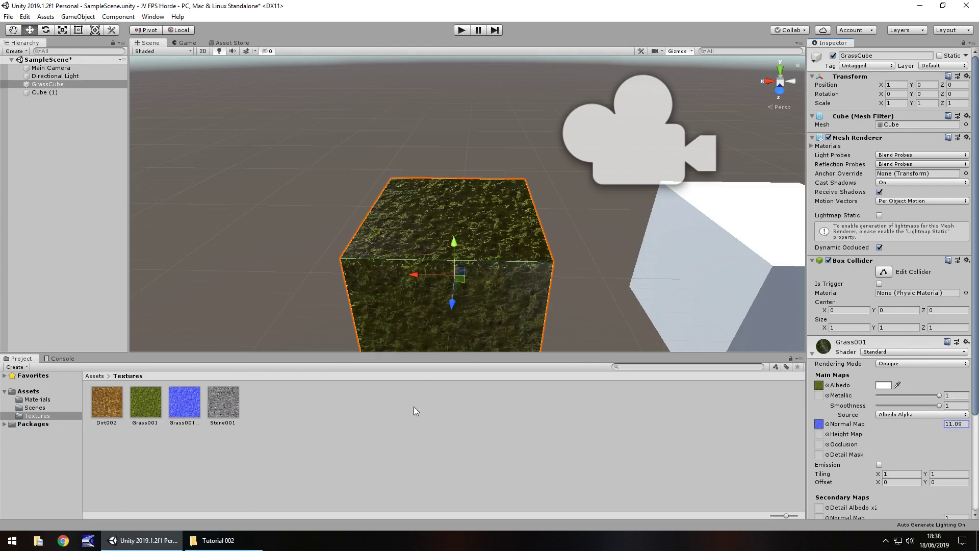
{"action": "left_click", "coordinate": [963, 422]}
Set the strength to 1, reimport Grass001_N with Create from Grayscale, then reselect GrassCube.
{"action": "type", "text": "1"}
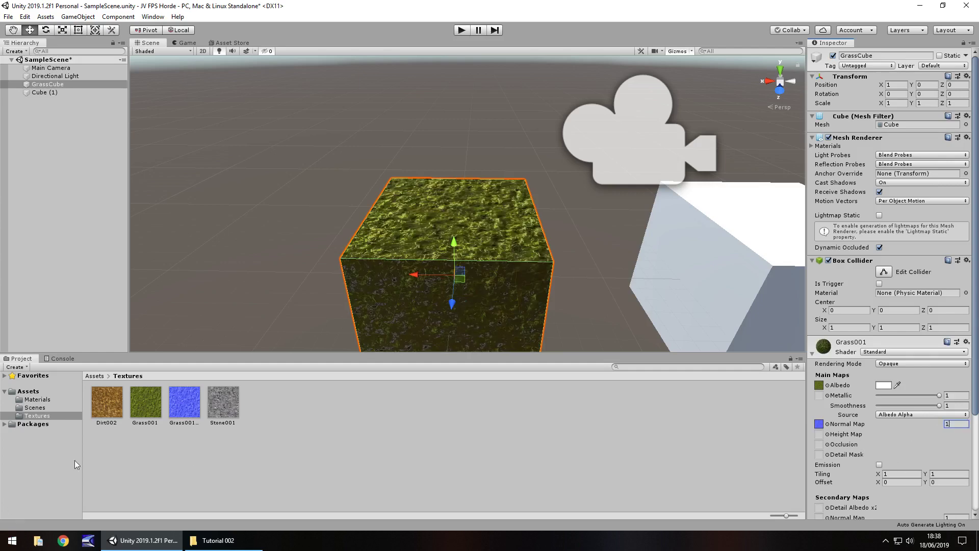
{"action": "left_click", "coordinate": [196, 391]}
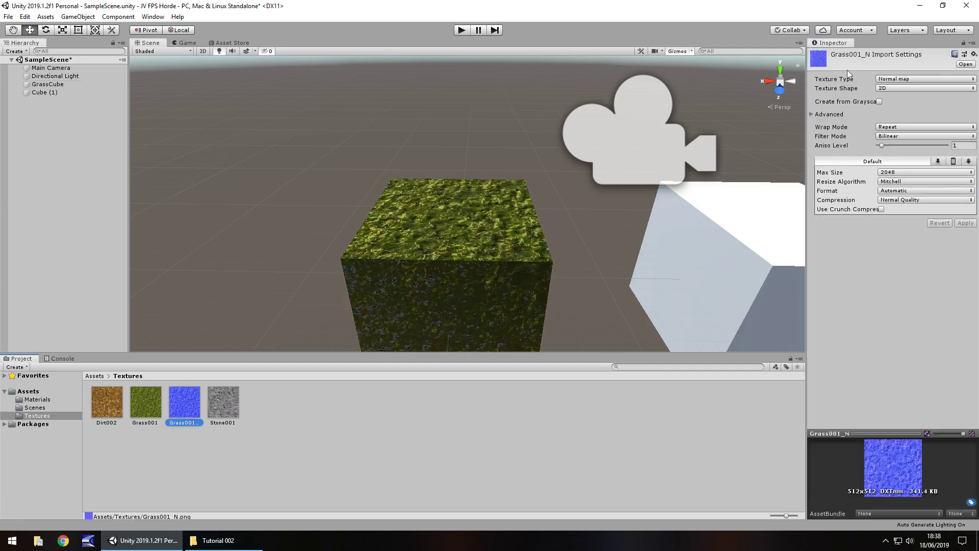
{"action": "left_click", "coordinate": [879, 102]}
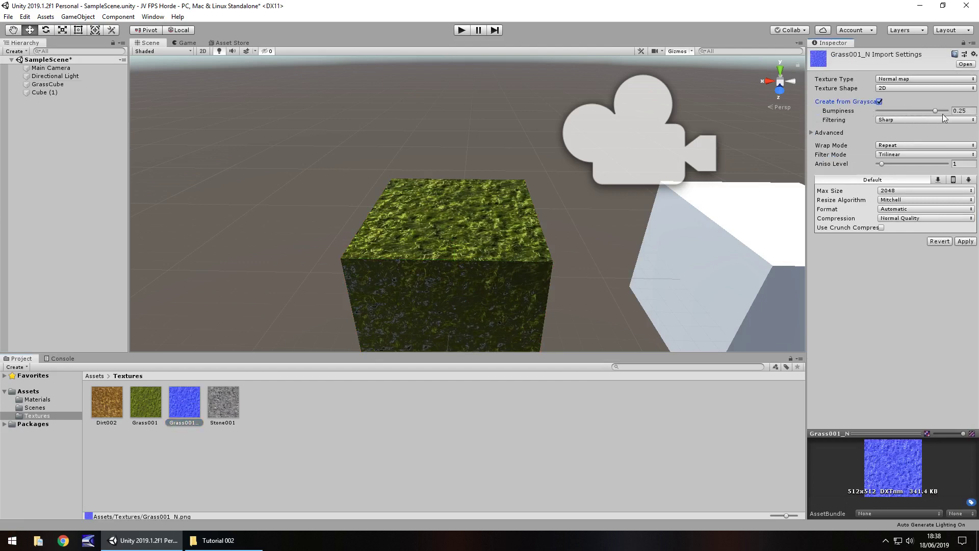
{"action": "left_click", "coordinate": [963, 241]}
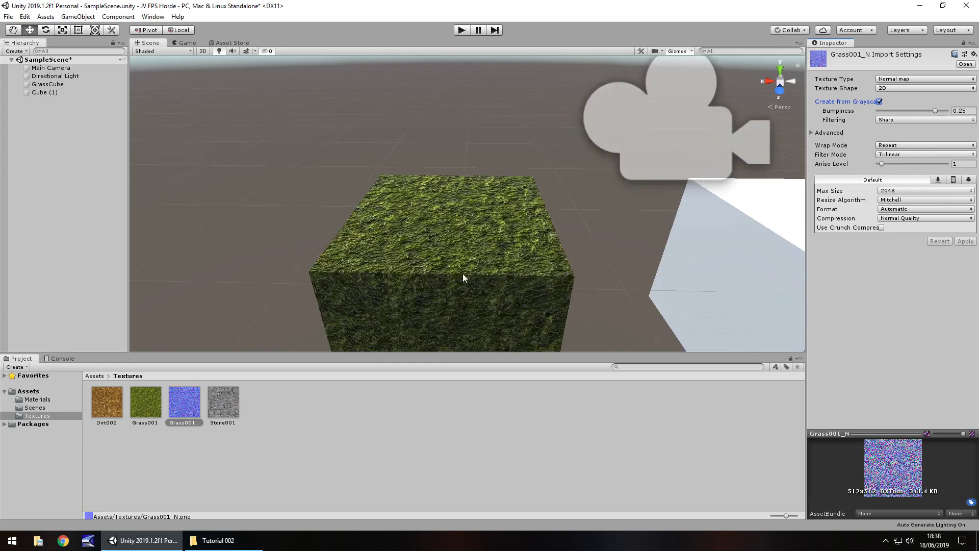
{"action": "scroll", "coordinate": [463, 273], "scroll_direction": "up", "scroll_amount": 2}
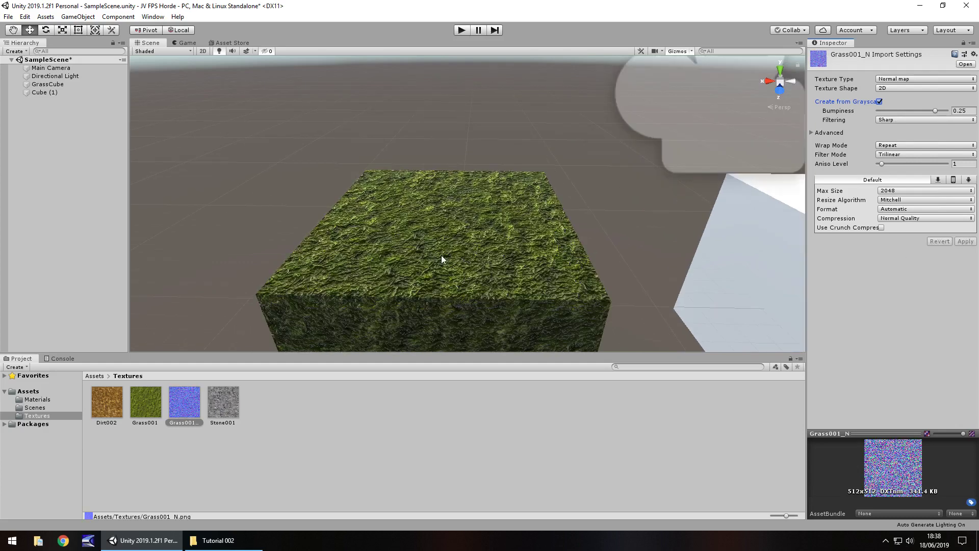
{"action": "left_click", "coordinate": [433, 244]}
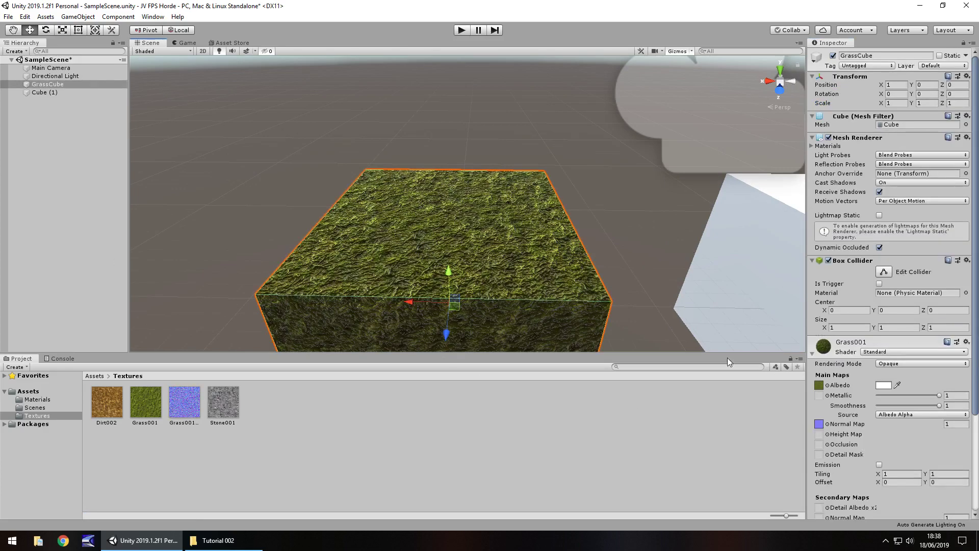
Lower Grass001's normal-map strength to 0.4 and bring the white cube into view.
{"action": "scroll", "coordinate": [857, 322], "scroll_direction": "down", "scroll_amount": 4}
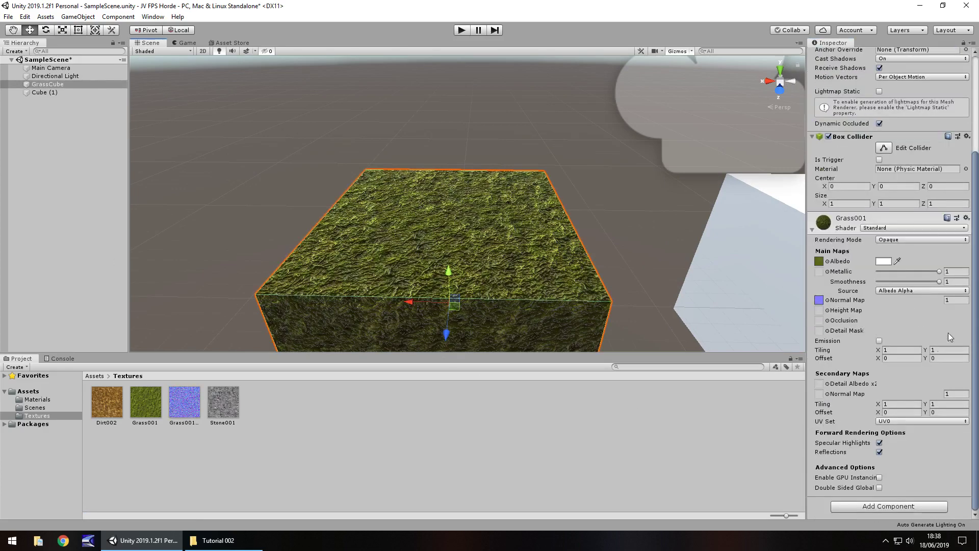
{"action": "left_click", "coordinate": [958, 299]}
{"action": "type", "text": "."}
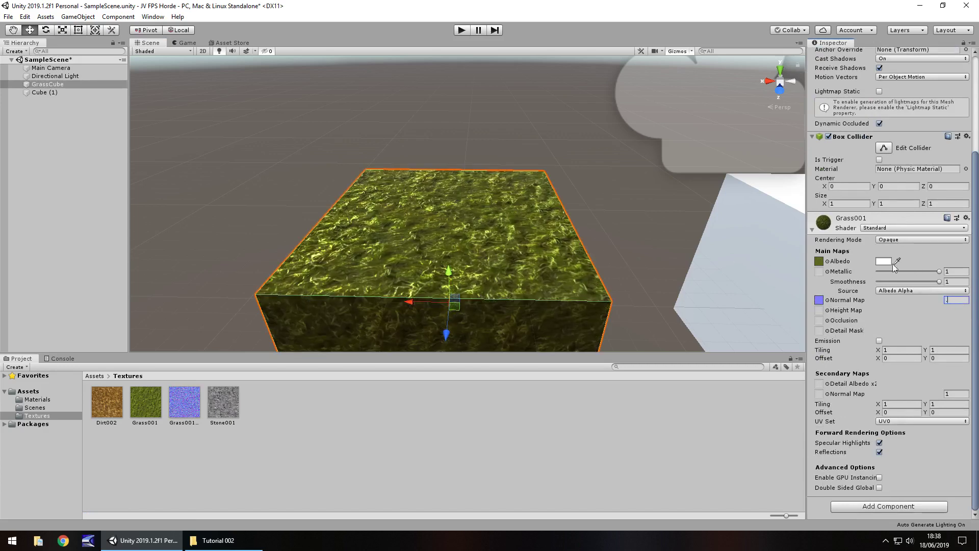
{"action": "type", "text": "4"}
{"action": "left_click_drag", "start_coordinate": [470, 245], "coordinate": [612, 225], "text": "alt"}
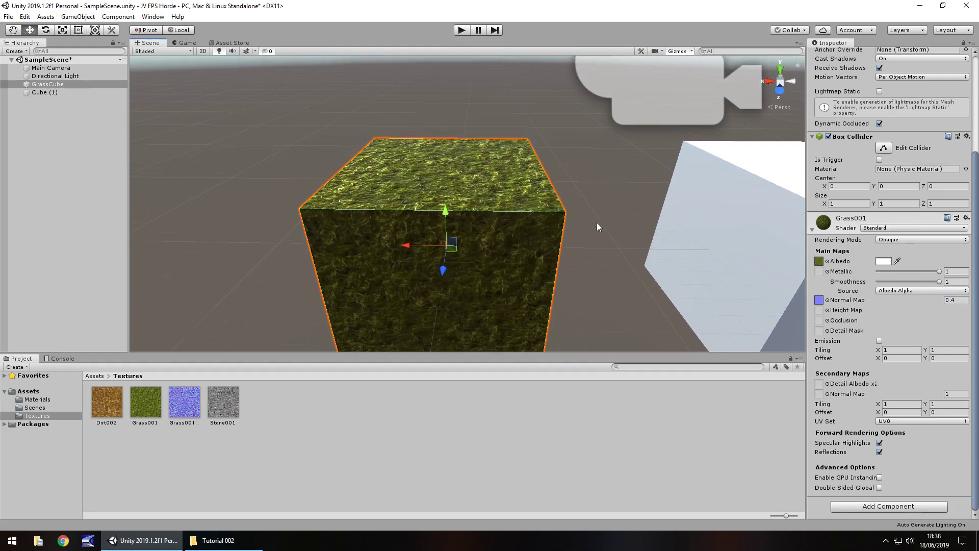
{"action": "middle_click_drag", "start_coordinate": [626, 201], "coordinate": [277, 203]}
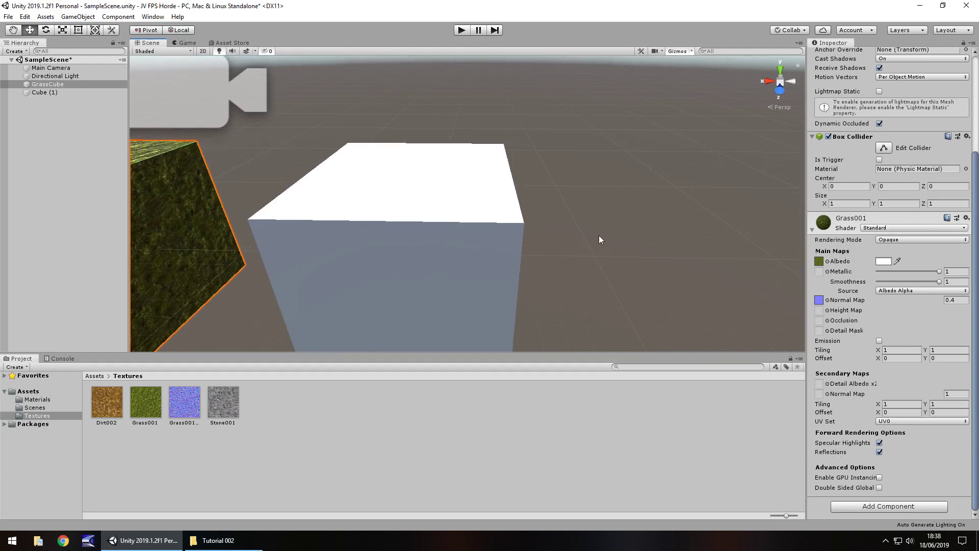
Frame the white cube and show the Materials folder holding Grass001.
{"action": "middle_click_drag", "start_coordinate": [598, 235], "coordinate": [628, 229]}
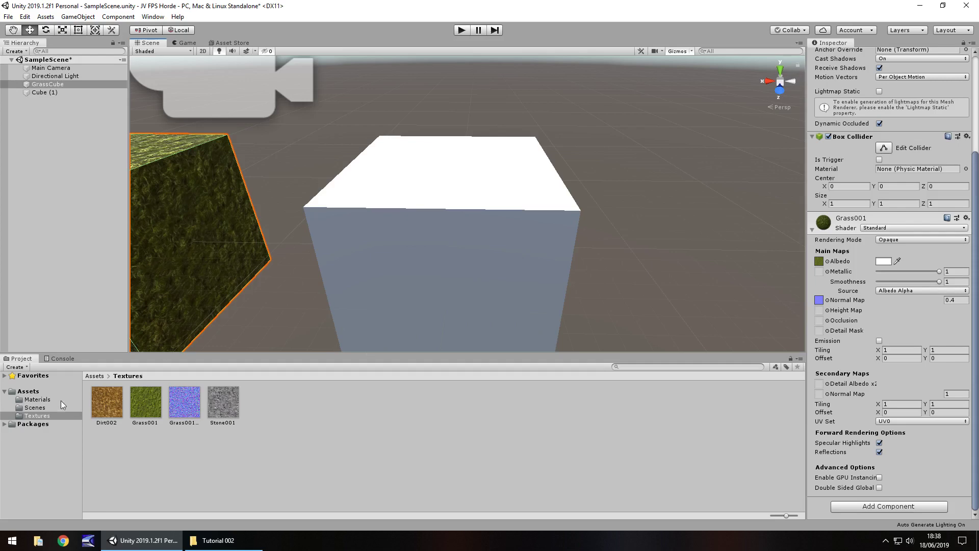
{"action": "left_click", "coordinate": [42, 400]}
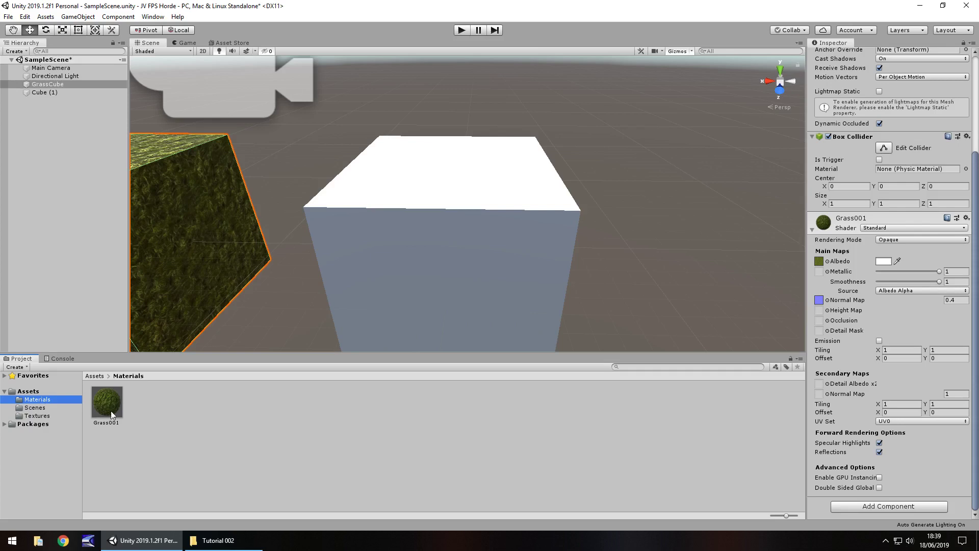
Create a new Standard material in the Materials folder named StoneMat.
{"action": "right_click", "coordinate": [158, 414]}
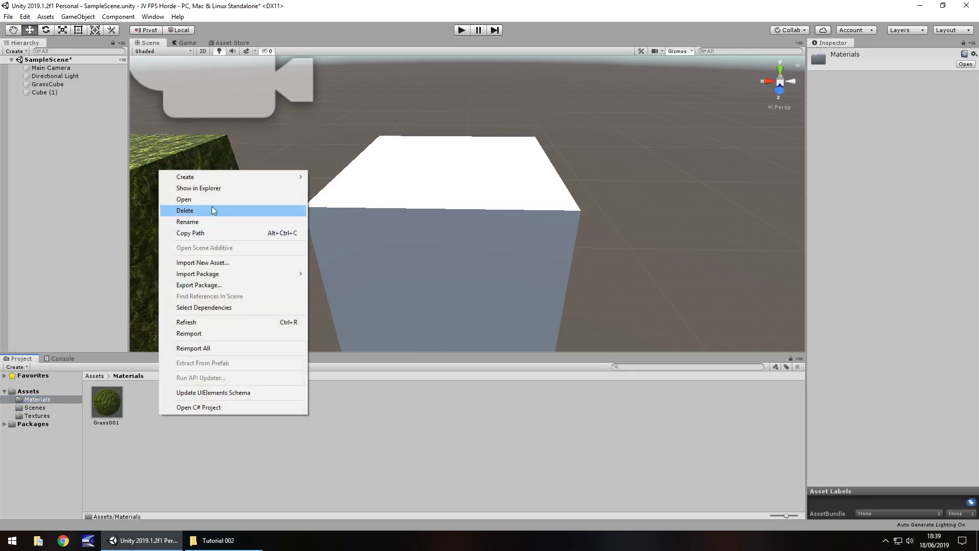
{"action": "mouse_move", "coordinate": [216, 179]}
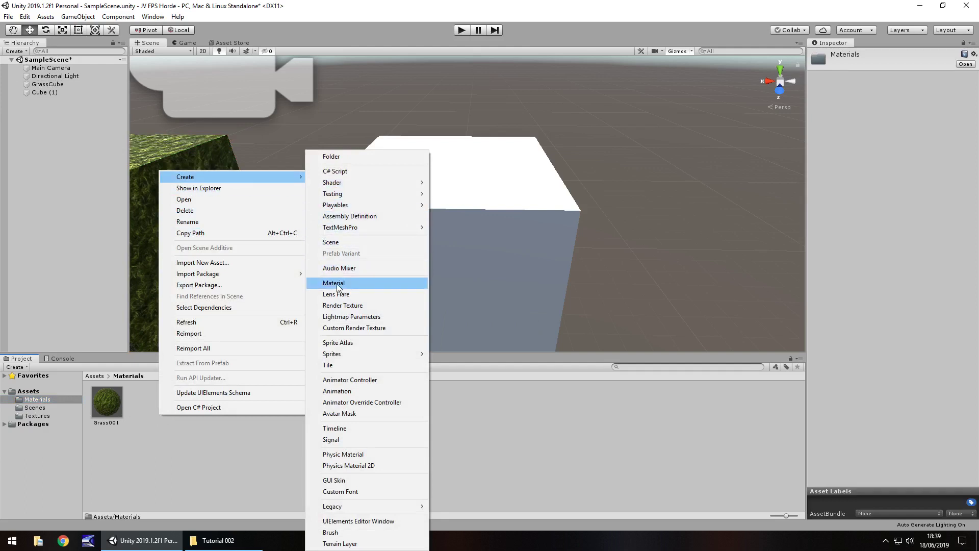
{"action": "left_click", "coordinate": [355, 284]}
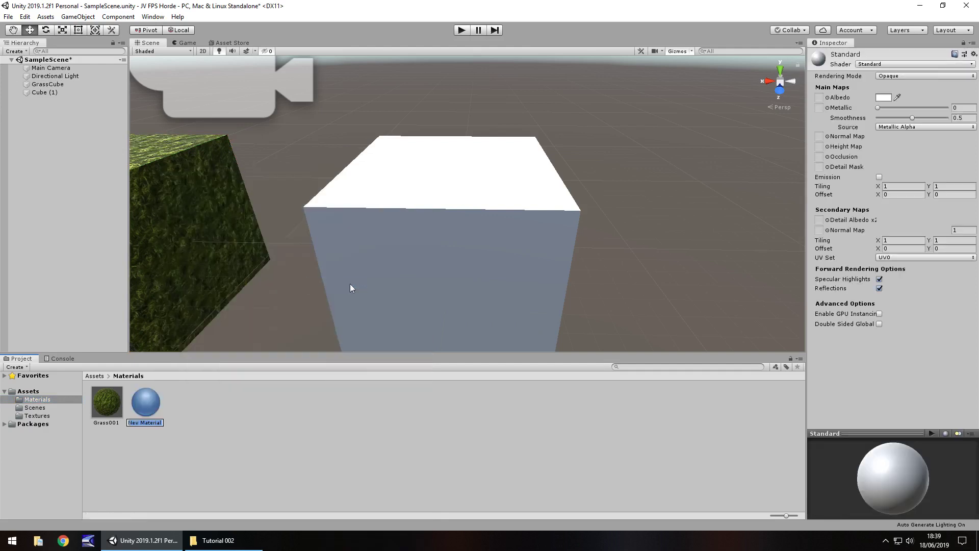
{"action": "type", "text": "Dirt"}
{"action": "key", "text": "BackSpace"}
{"action": "key", "text": "BackSpace"}
{"action": "key", "text": "BackSpace"}
{"action": "key", "text": "BackSpace"}
{"action": "type", "text": "StoneMat"}
{"action": "key", "text": "Return"}
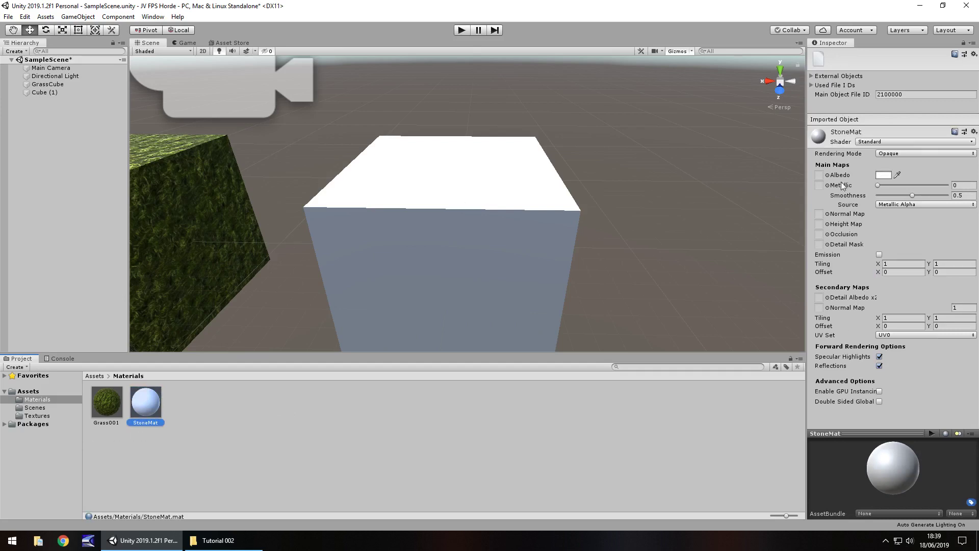
Use Stone001 as StoneMat's Albedo and apply StoneMat to the white cube.
{"action": "left_click", "coordinate": [42, 416]}
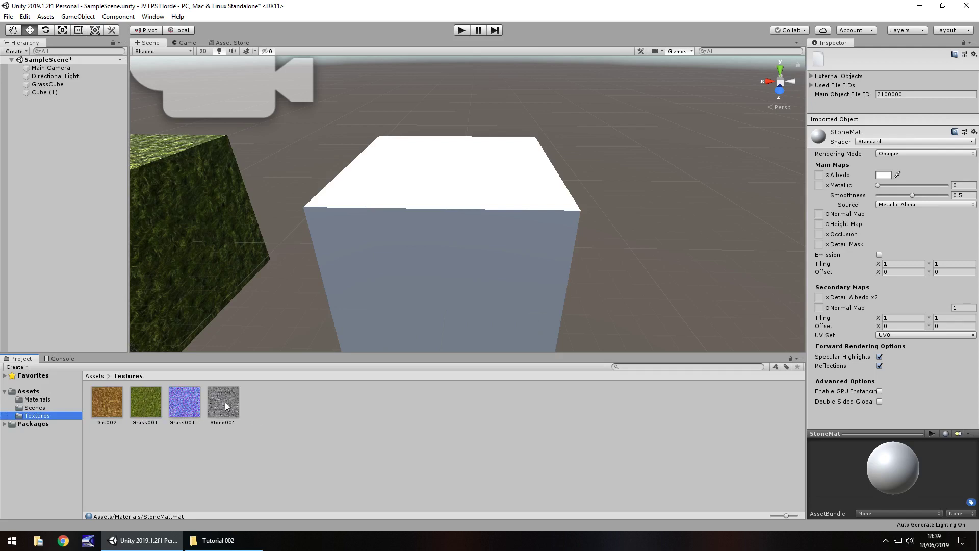
{"action": "left_click_drag", "start_coordinate": [222, 404], "coordinate": [819, 176]}
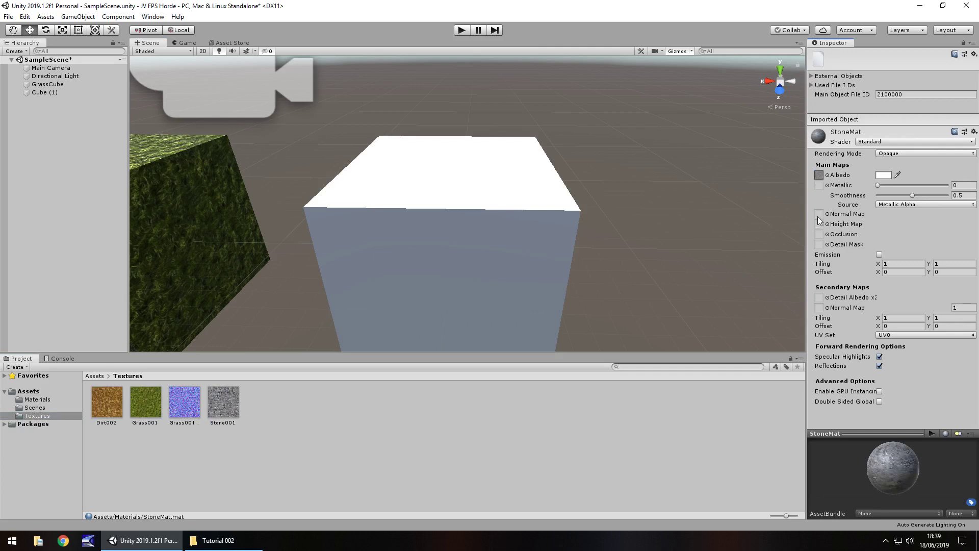
{"action": "left_click", "coordinate": [34, 400]}
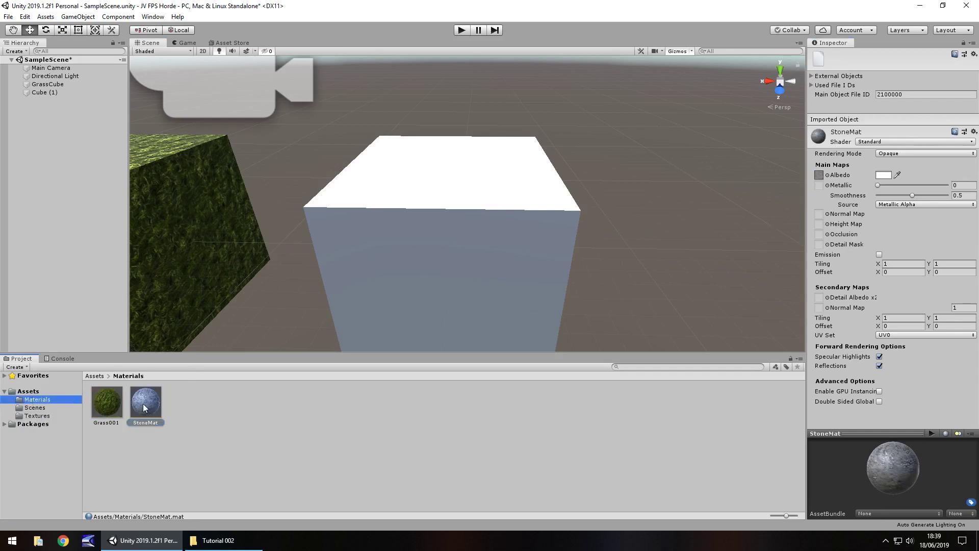
{"action": "left_click_drag", "start_coordinate": [143, 407], "coordinate": [455, 194]}
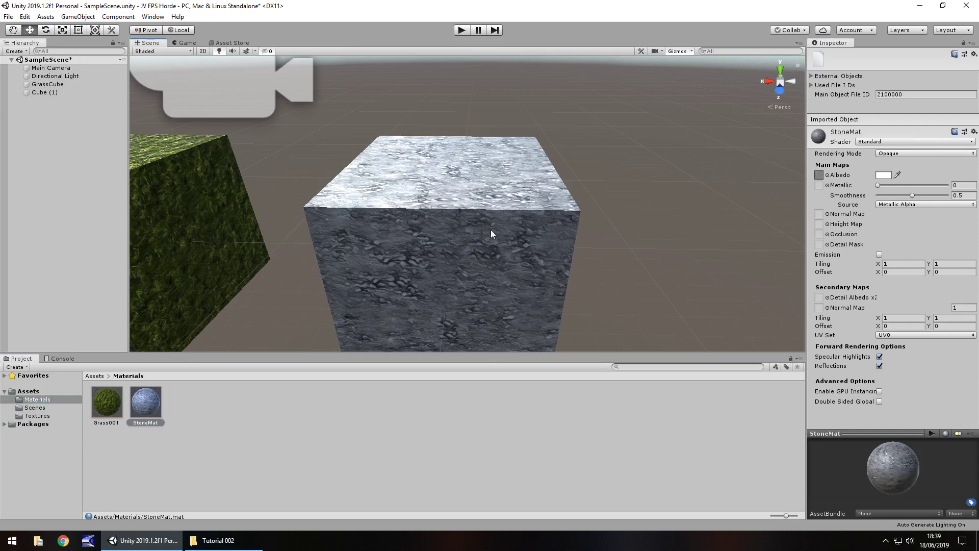
Duplicate the Stone001 texture and name the copy Stone001_N.
{"action": "left_click", "coordinate": [38, 415]}
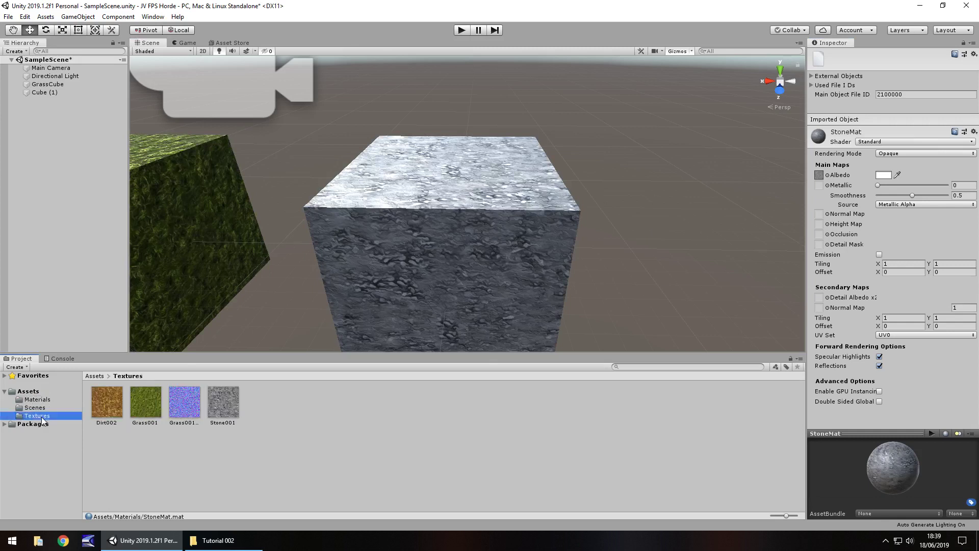
{"action": "left_click", "coordinate": [232, 406]}
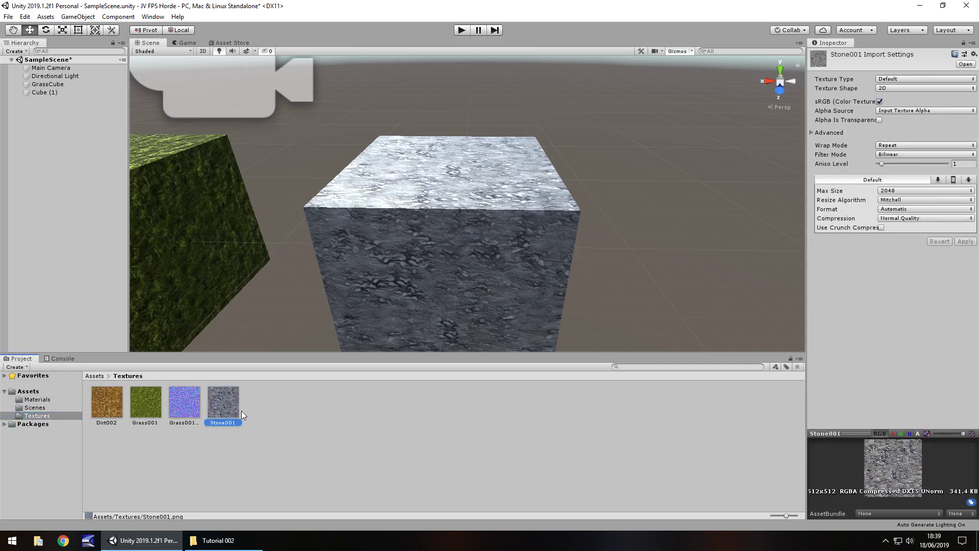
{"action": "key", "text": "ctrl+d"}
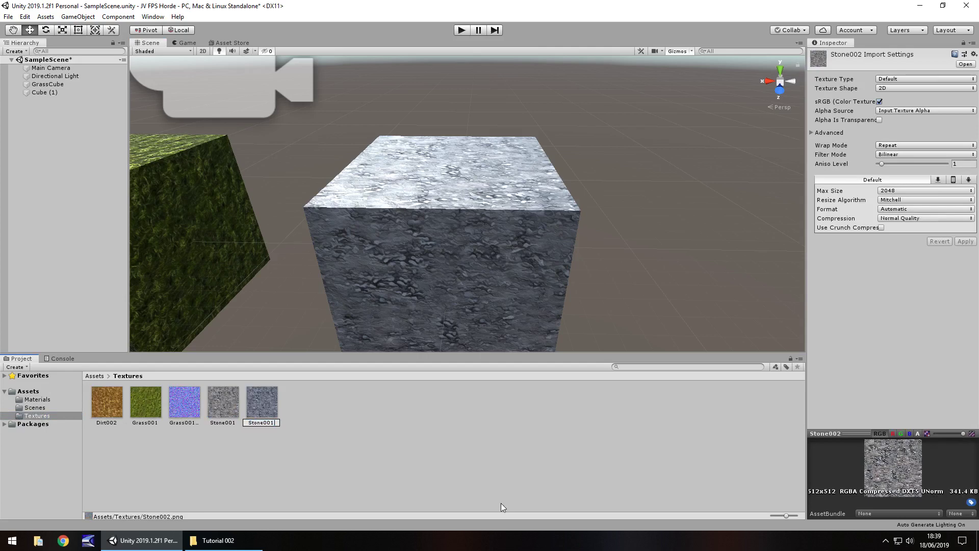
{"action": "type", "text": "_N"}
{"action": "key", "text": "Return"}
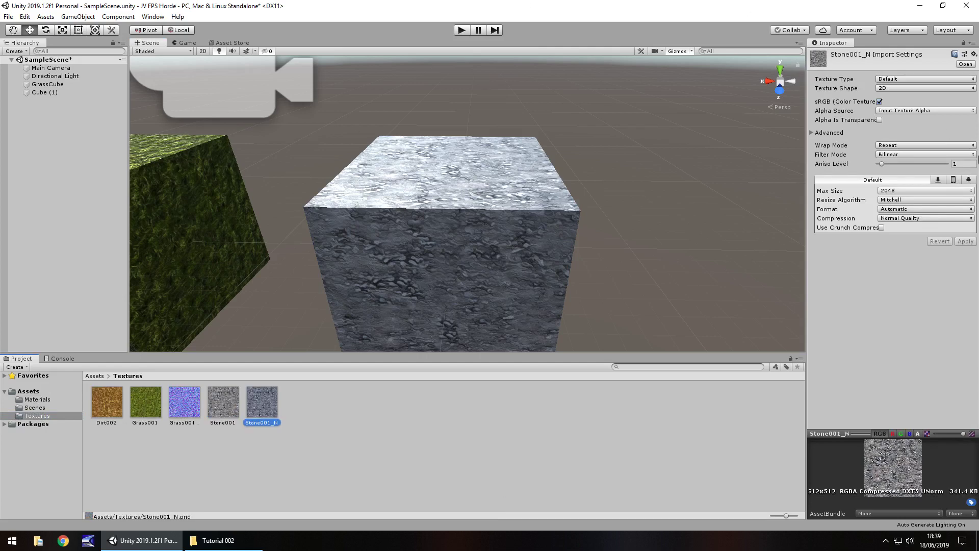
Import Stone001_N as a normal map generated from grayscale.
{"action": "left_click", "coordinate": [898, 79]}
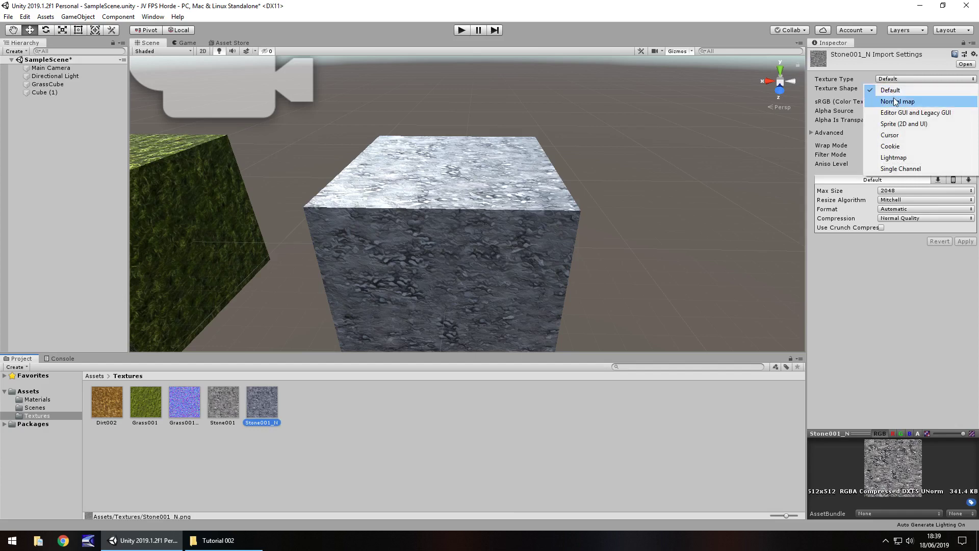
{"action": "left_click", "coordinate": [895, 102]}
{"action": "left_click", "coordinate": [879, 101]}
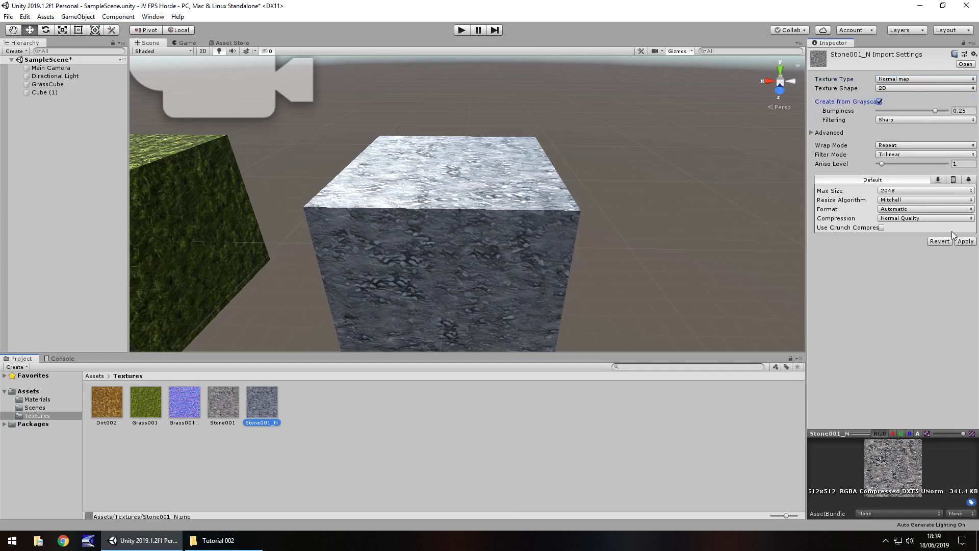
{"action": "left_click", "coordinate": [964, 241]}
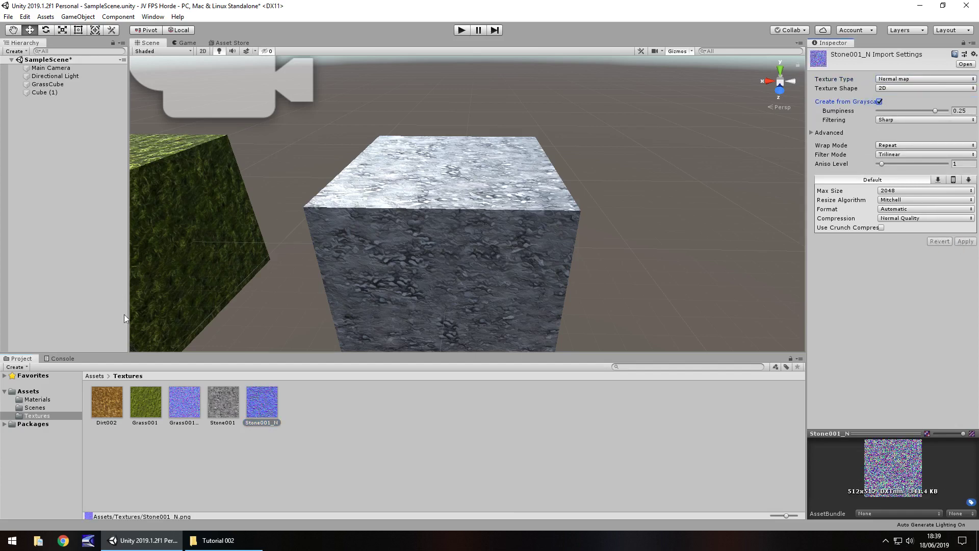
{"action": "left_click", "coordinate": [44, 399]}
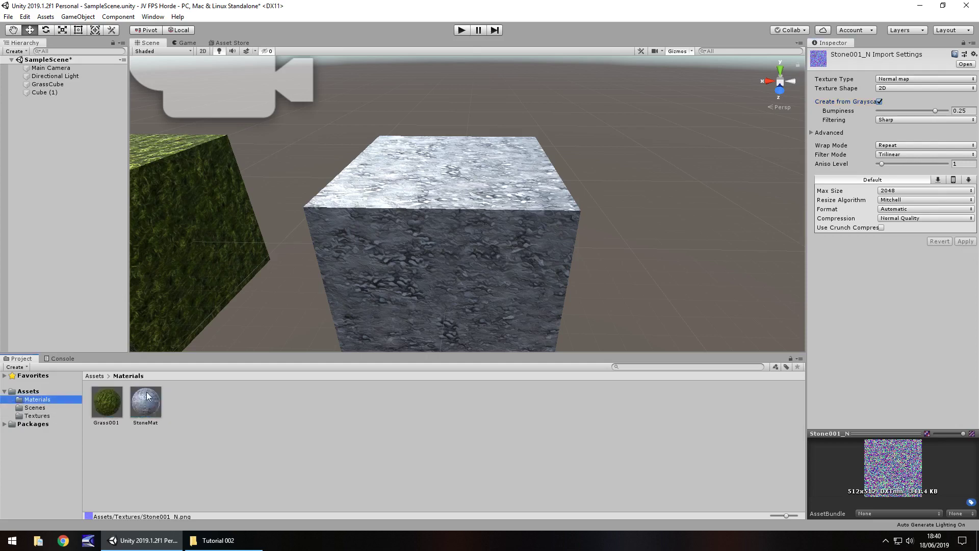
Pick Stone001_N as StoneMat's normal map in the texture picker.
{"action": "left_click", "coordinate": [148, 401]}
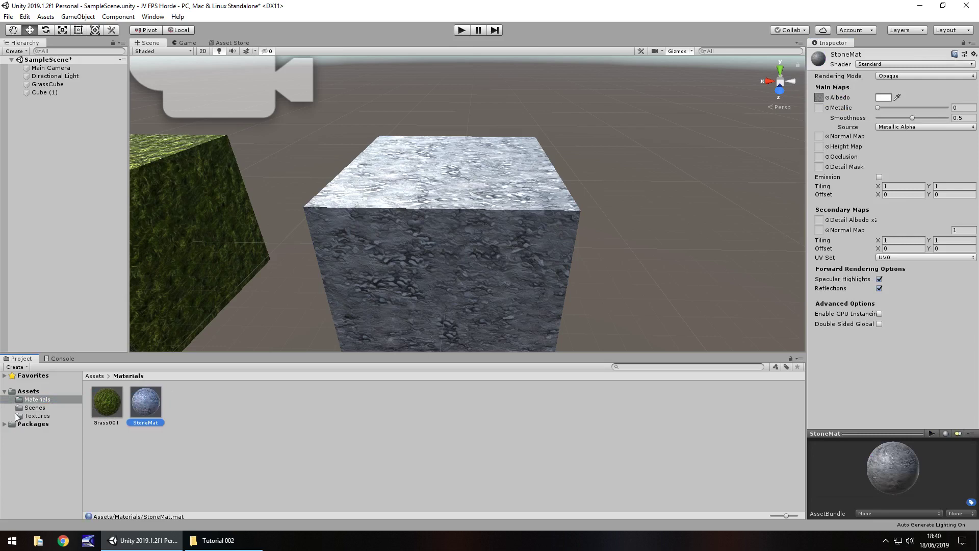
{"action": "left_click", "coordinate": [828, 136]}
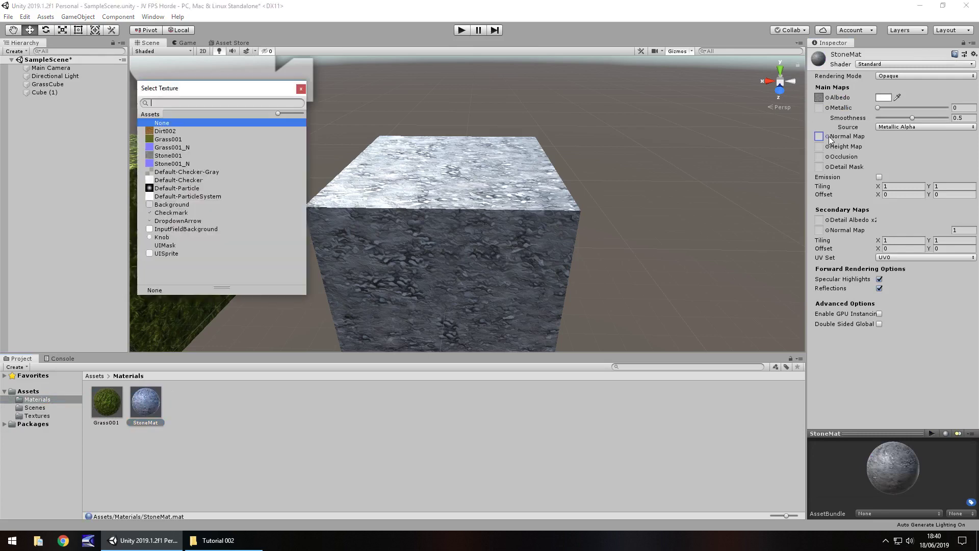
{"action": "left_click", "coordinate": [163, 164]}
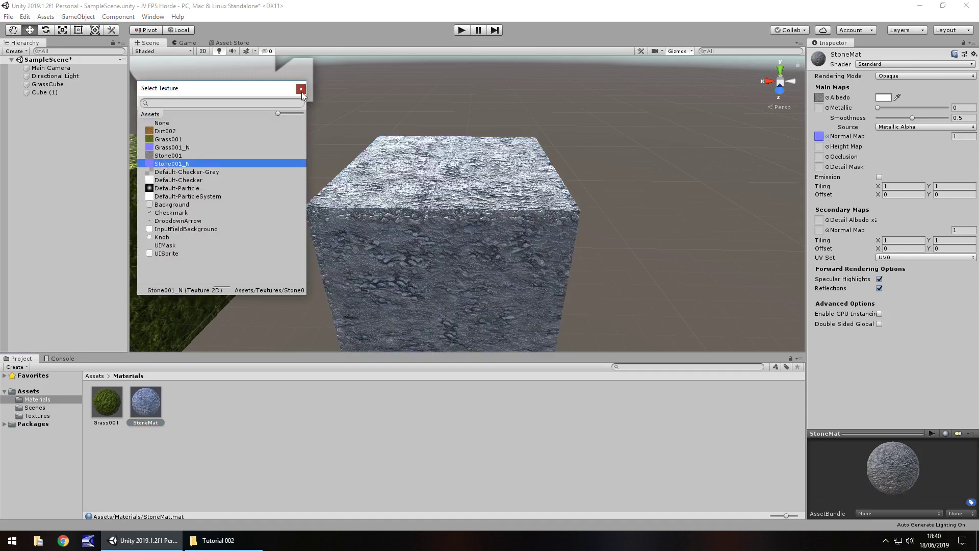
{"action": "left_click", "coordinate": [301, 90]}
{"action": "middle_click_drag", "start_coordinate": [417, 287], "coordinate": [415, 212]}
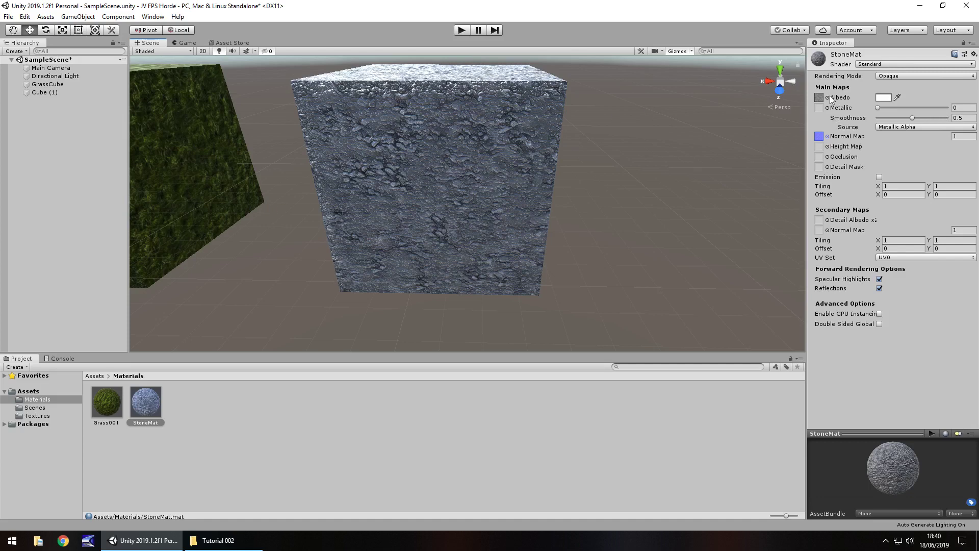
Give StoneMat Metallic 0.397 and Smoothness 0 sourced from Albedo Alpha.
{"action": "left_click_drag", "start_coordinate": [889, 109], "coordinate": [910, 125]}
{"action": "left_click", "coordinate": [901, 127]}
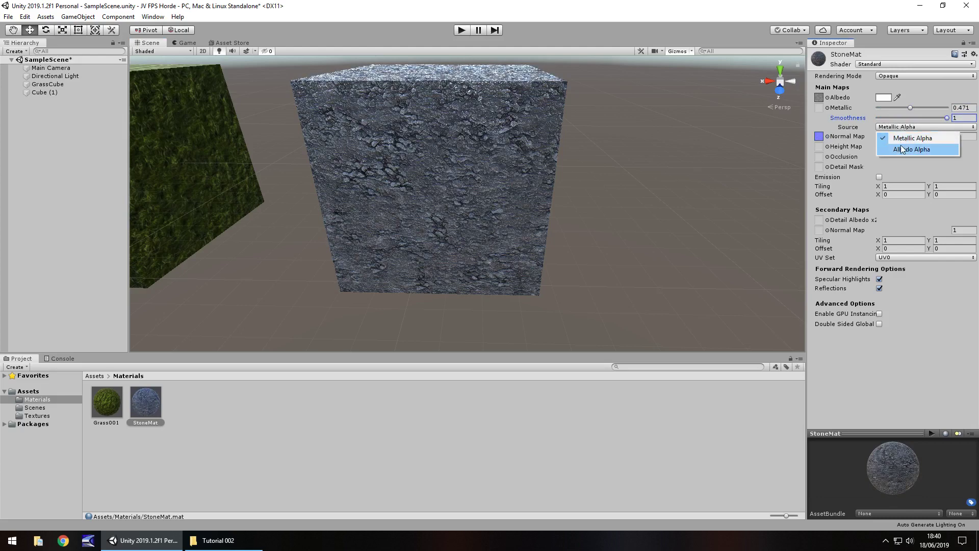
{"action": "left_click", "coordinate": [901, 147]}
{"action": "left_click_drag", "start_coordinate": [908, 107], "coordinate": [869, 121]}
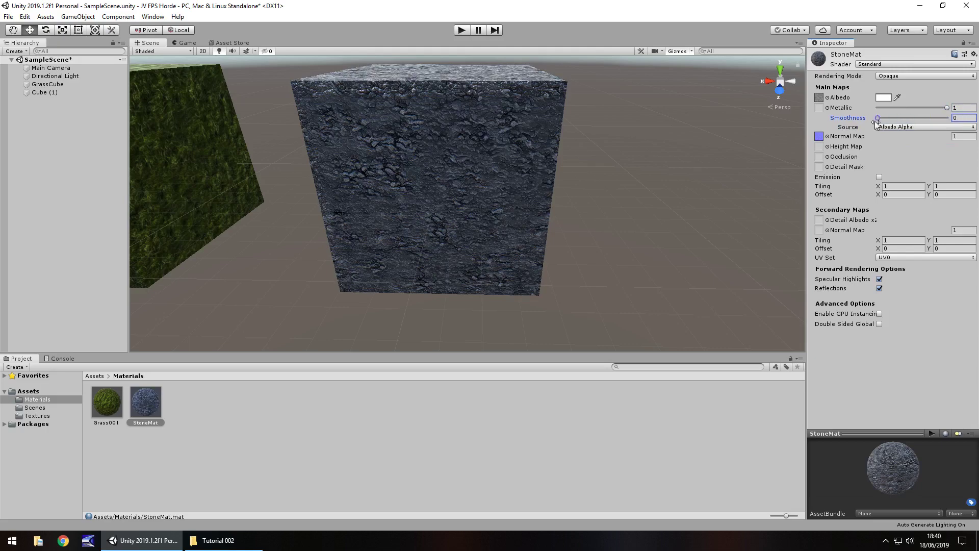
{"action": "left_click_drag", "start_coordinate": [946, 108], "coordinate": [905, 108]}
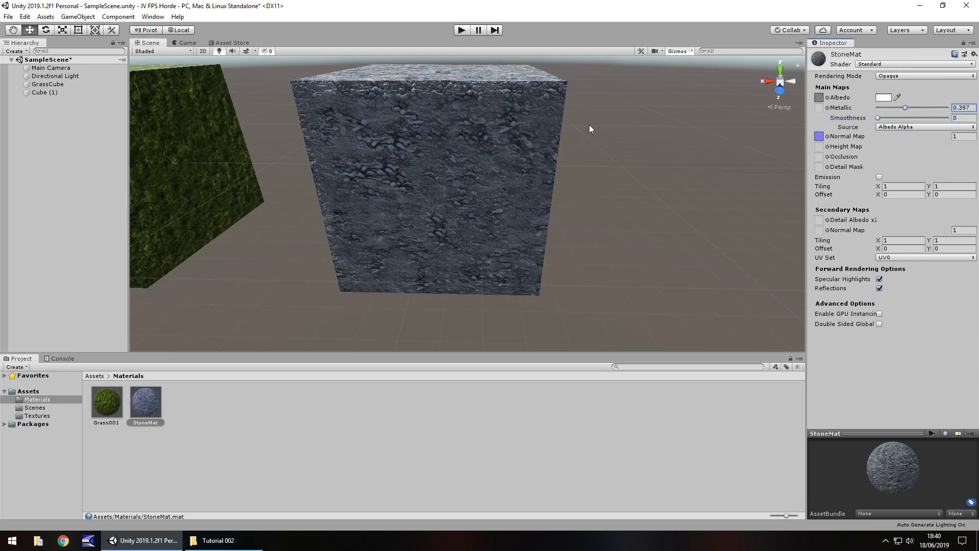
{"action": "left_click_drag", "start_coordinate": [589, 125], "coordinate": [613, 205], "text": "alt"}
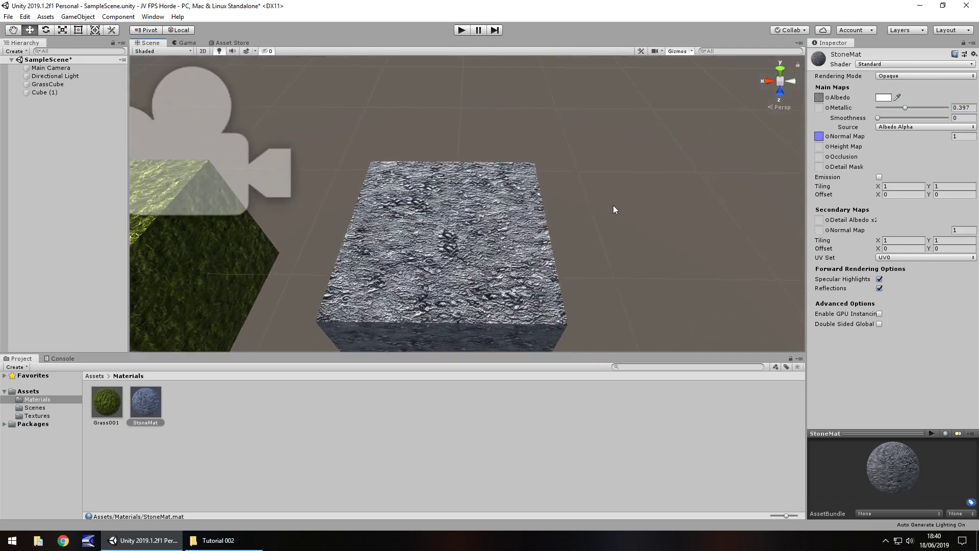
{"action": "scroll", "coordinate": [613, 205], "scroll_direction": "up", "scroll_amount": 5}
{"action": "scroll", "coordinate": [606, 204], "scroll_direction": "down", "scroll_amount": 4}
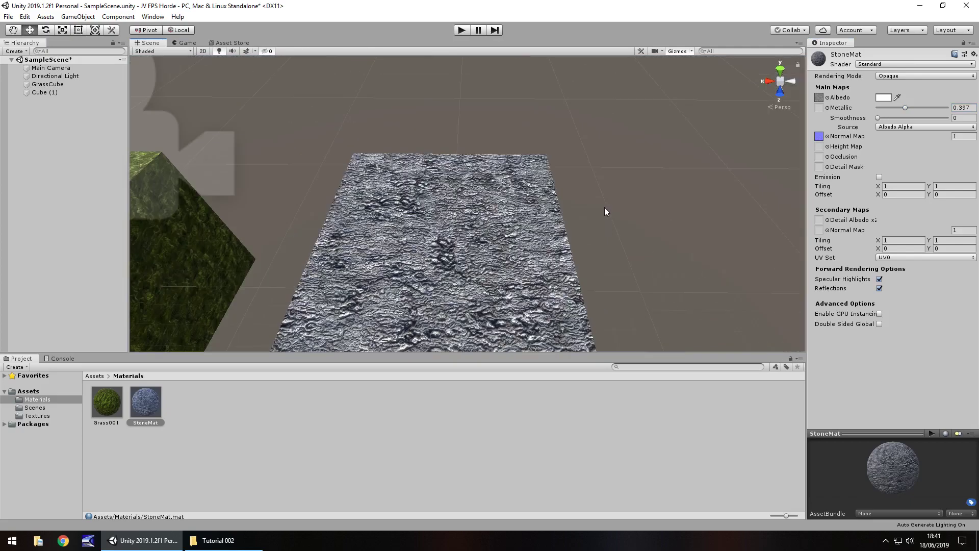
Try normal-map strengths 3, -2 and 0 before settling on 1.
{"action": "left_click", "coordinate": [961, 136]}
{"action": "type", "text": "3"}
{"action": "key", "text": "BackSpace"}
{"action": "type", "text": "-2"}
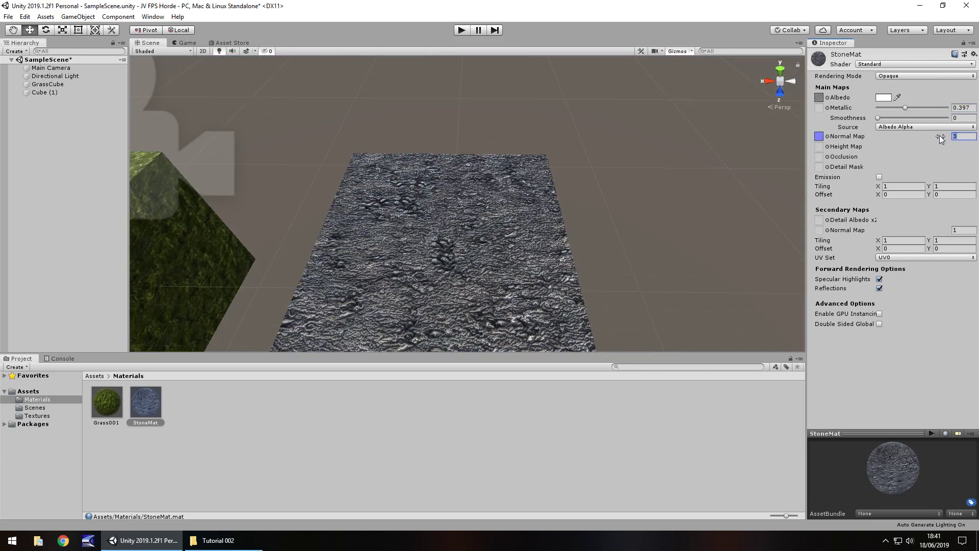
{"action": "key", "text": "BackSpace"}
{"action": "key", "text": "BackSpace"}
{"action": "type", "text": "0"}
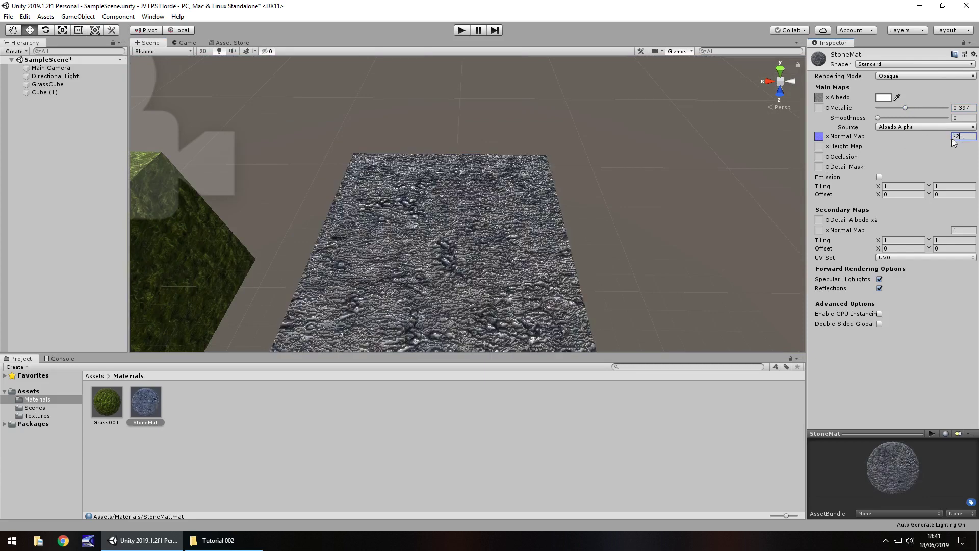
{"action": "key", "text": "BackSpace"}
{"action": "type", "text": "1"}
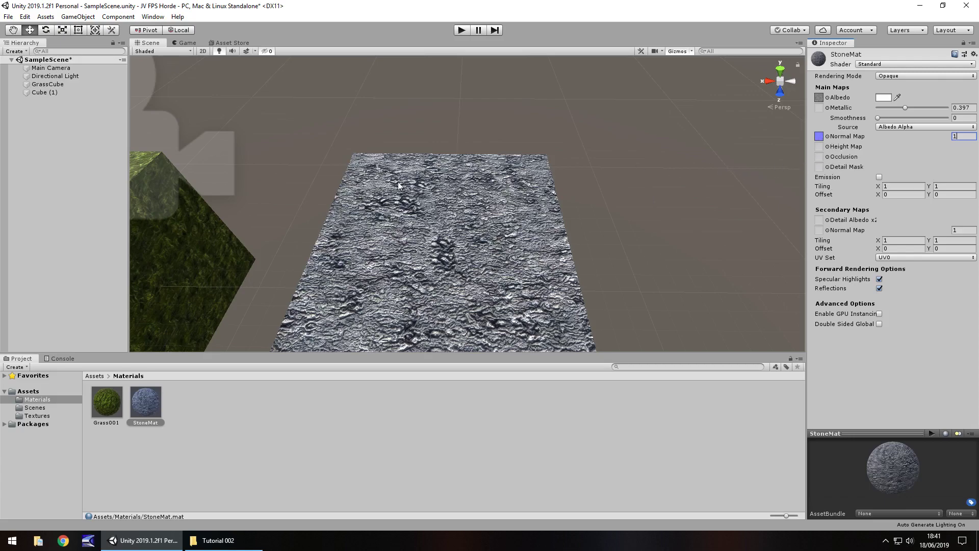
Toggle StoneMat's Emission on and off several times, leaving it disabled.
{"action": "scroll", "coordinate": [397, 182], "scroll_direction": "up", "scroll_amount": 5}
{"action": "scroll", "coordinate": [403, 169], "scroll_direction": "down", "scroll_amount": 4}
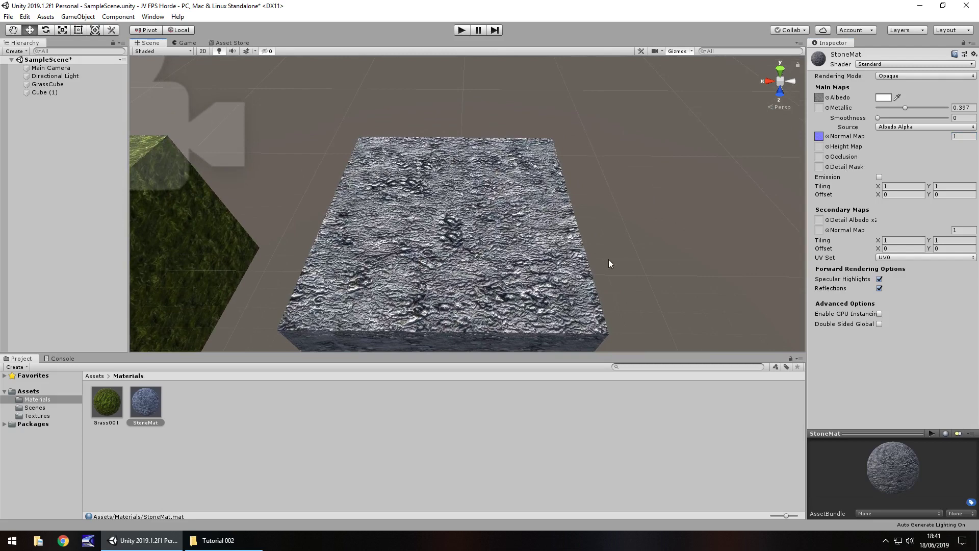
{"action": "left_click", "coordinate": [879, 177]}
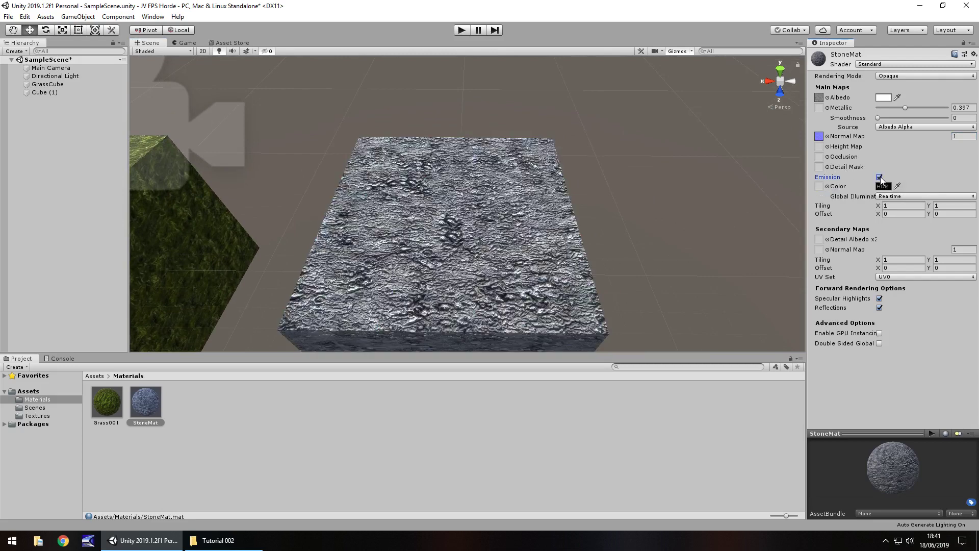
{"action": "left_click", "coordinate": [879, 177]}
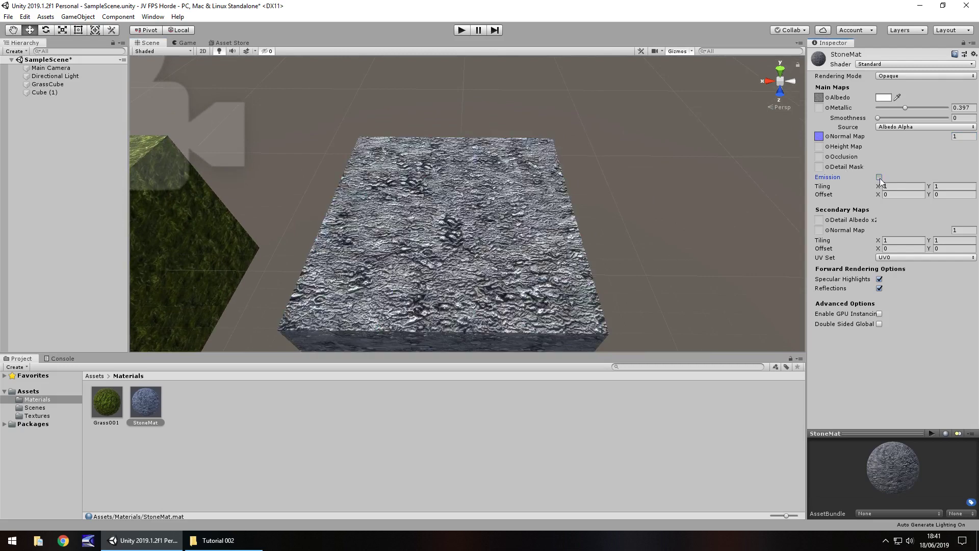
{"action": "left_click", "coordinate": [879, 177]}
{"action": "left_click", "coordinate": [878, 177]}
{"action": "left_click", "coordinate": [879, 177]}
{"action": "left_click", "coordinate": [879, 178]}
Set StoneMat's main-map Tiling to X 2 and Y 2.
{"action": "left_click", "coordinate": [891, 186]}
{"action": "type", "text": "2"}
{"action": "key", "text": "Tab"}
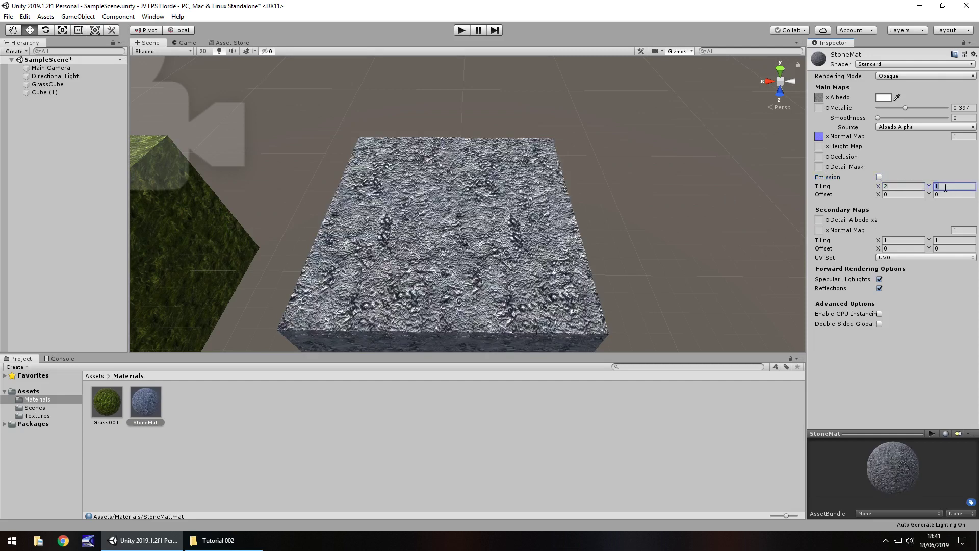
{"action": "type", "text": "2"}
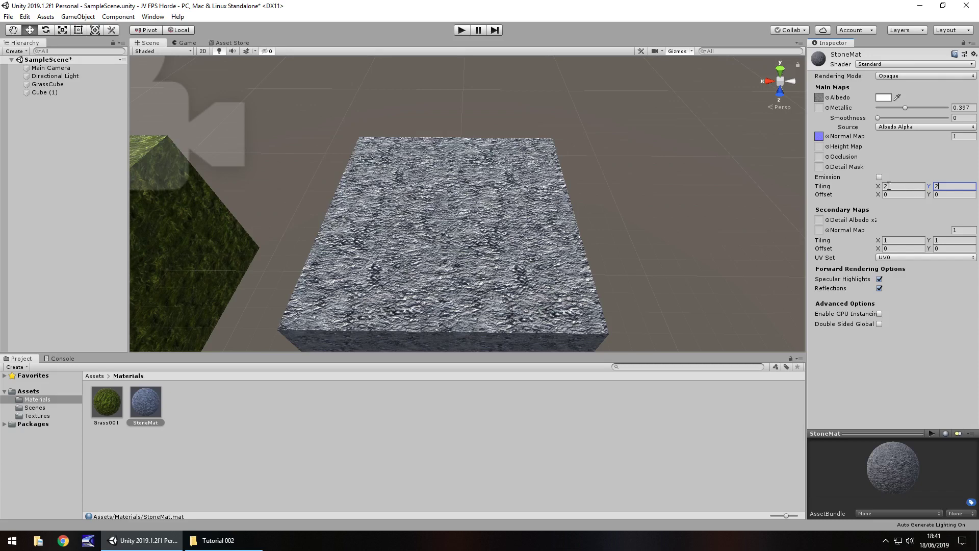
Duplicate the stone cube Cube (1) and move the copy along X to -3.
{"action": "left_click", "coordinate": [467, 191]}
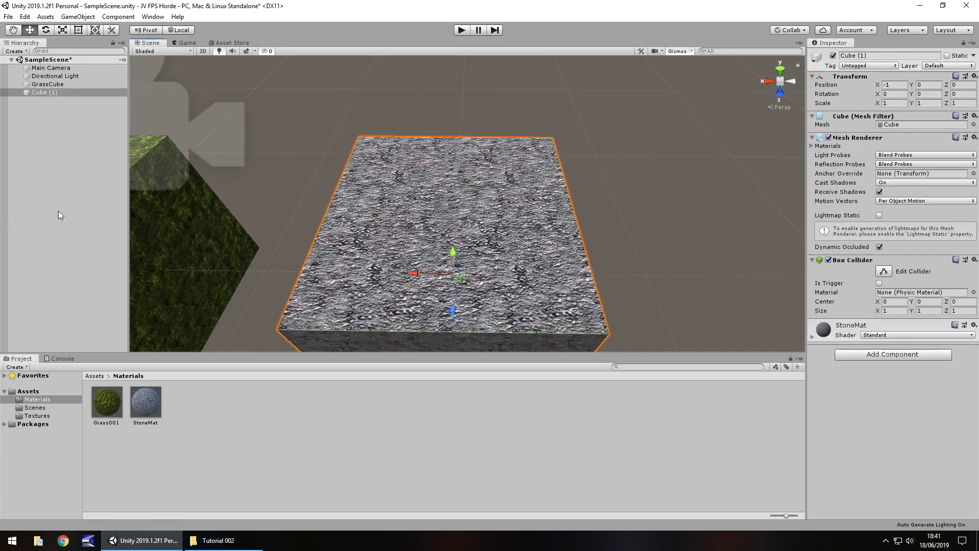
{"action": "key", "text": "ctrl+d"}
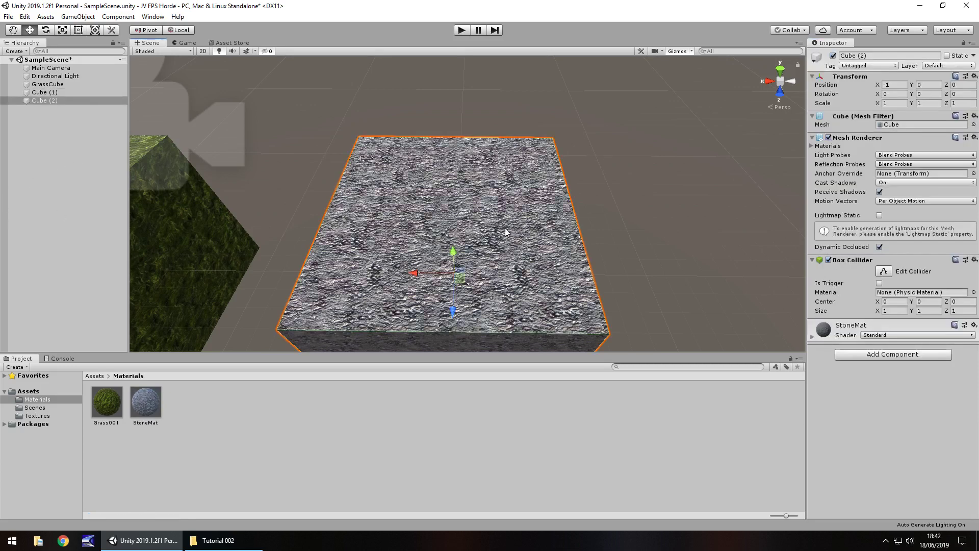
{"action": "left_click_drag", "start_coordinate": [422, 273], "coordinate": [721, 283]}
{"action": "key", "text": "f"}
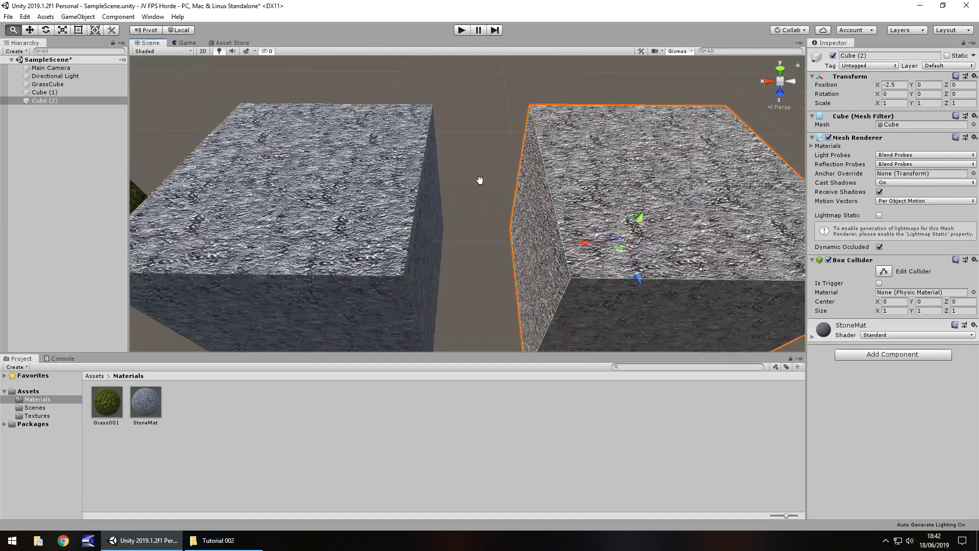
{"action": "left_click_drag", "start_coordinate": [442, 262], "coordinate": [538, 263], "text": "ctrl"}
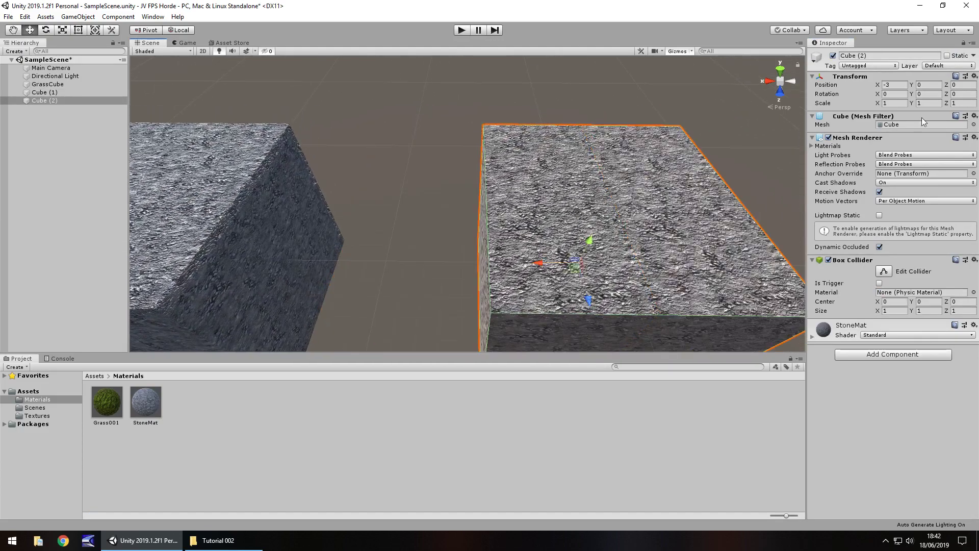
Scale the copy to 2 on X, Y and Z, and frame the view on both cubes.
{"action": "left_click", "coordinate": [896, 103]}
{"action": "type", "text": "2"}
{"action": "left_click", "coordinate": [927, 100]}
{"action": "type", "text": "2"}
{"action": "left_click", "coordinate": [968, 103]}
{"action": "type", "text": "2"}
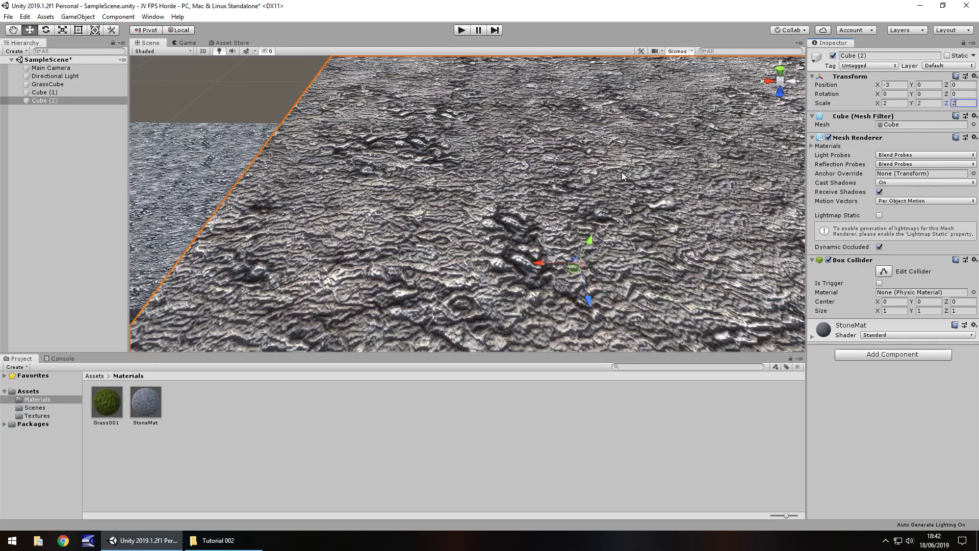
{"action": "scroll", "coordinate": [622, 176], "scroll_direction": "down", "scroll_amount": 5}
{"action": "scroll", "coordinate": [585, 181], "scroll_direction": "up", "scroll_amount": 5}
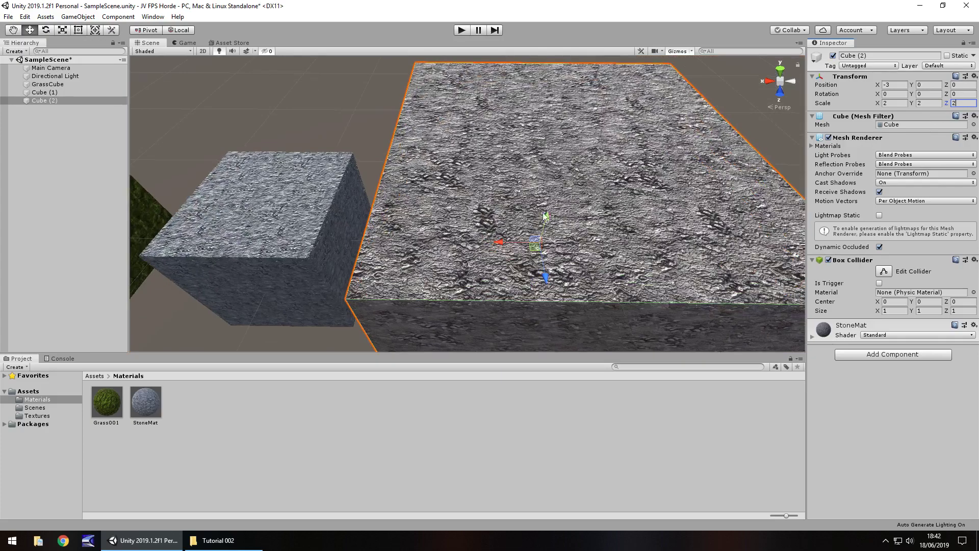
{"action": "middle_click_drag", "start_coordinate": [585, 181], "coordinate": [487, 213]}
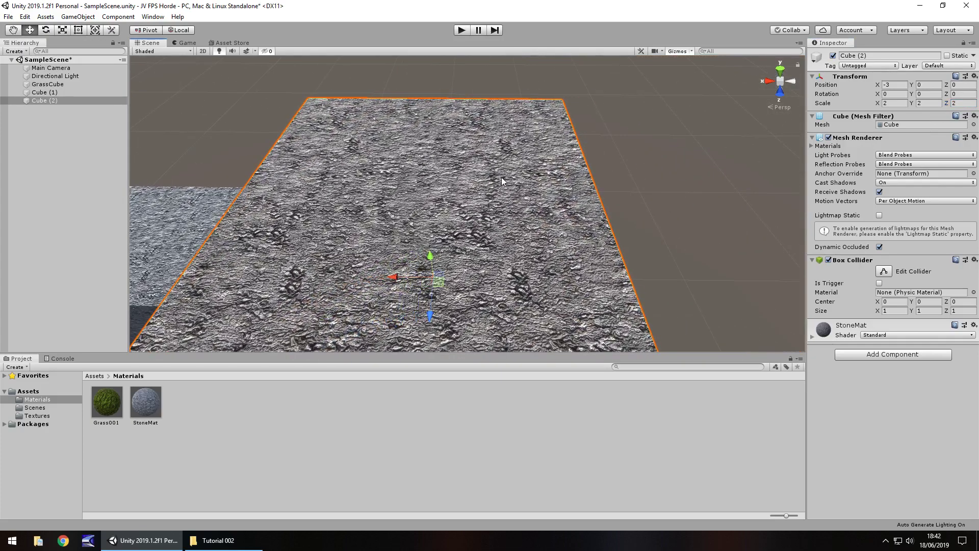
{"action": "middle_click_drag", "start_coordinate": [266, 213], "coordinate": [369, 234]}
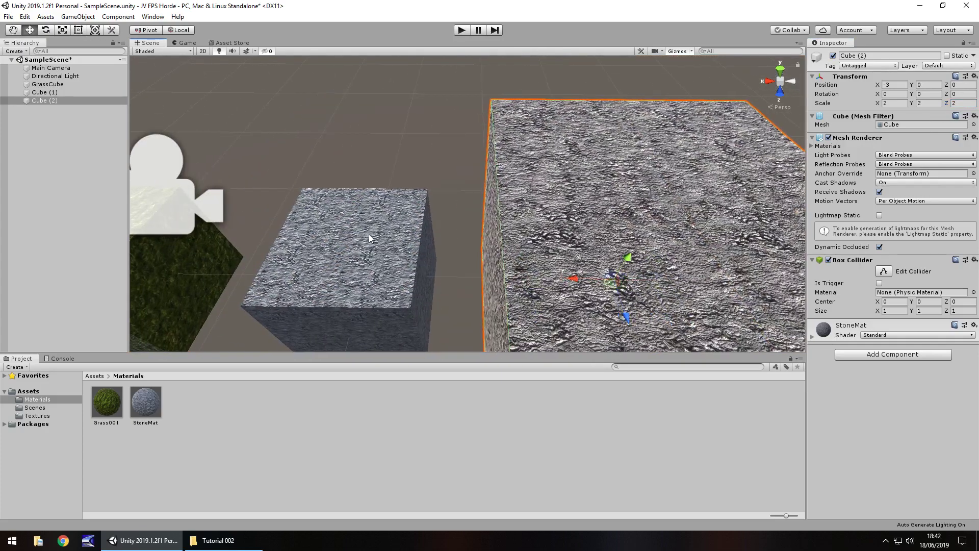
{"action": "middle_click_drag", "start_coordinate": [477, 214], "coordinate": [379, 162]}
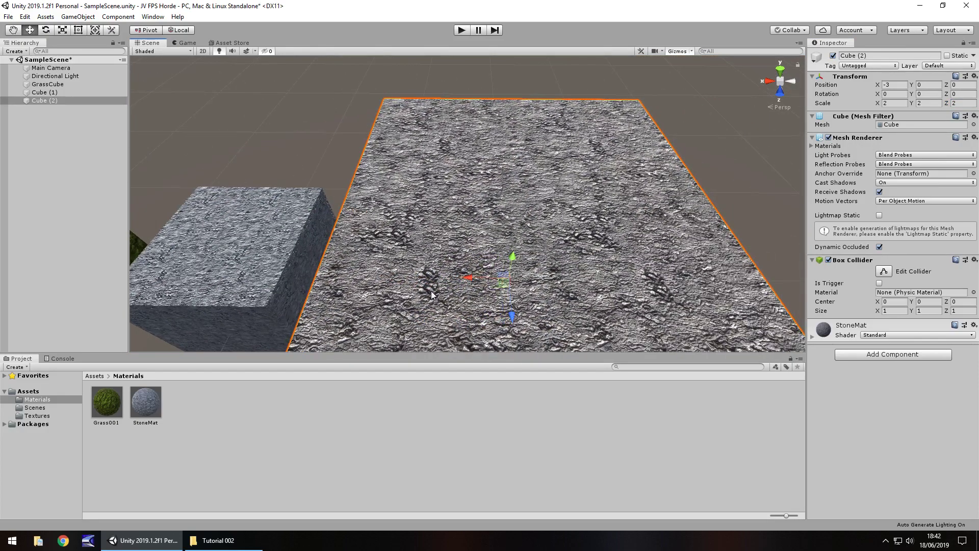
{"action": "middle_click_drag", "start_coordinate": [274, 275], "coordinate": [379, 246]}
{"action": "right_click_drag", "start_coordinate": [333, 202], "coordinate": [253, 265]}
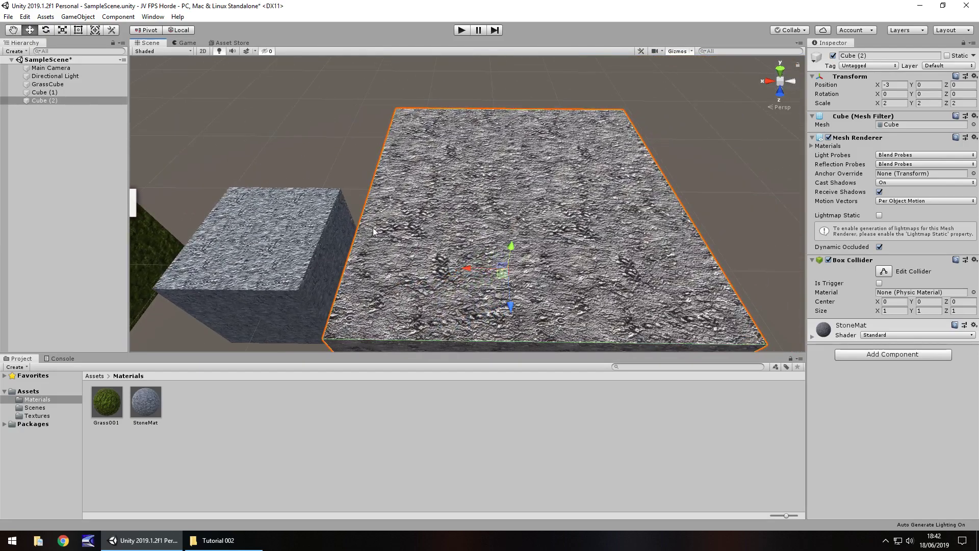
{"action": "left_click", "coordinate": [144, 409]}
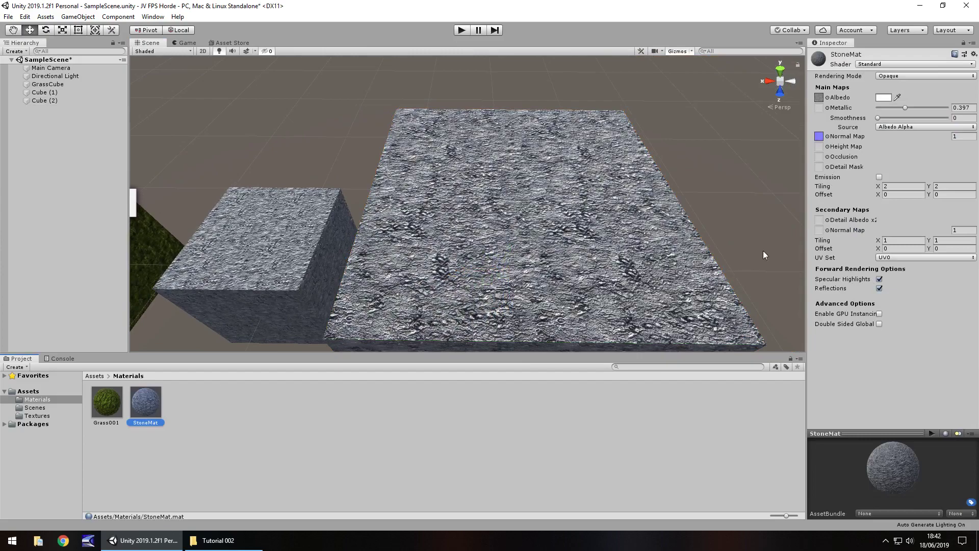
{"action": "left_click", "coordinate": [902, 188]}
{"action": "type", "text": "1"}
{"action": "key", "text": "Tab"}
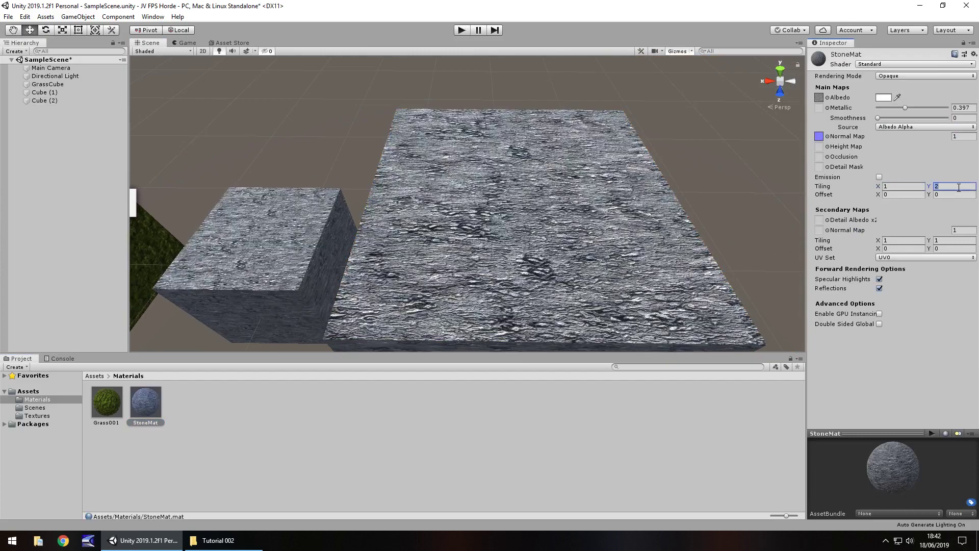
{"action": "type", "text": "1"}
{"action": "middle_click_drag", "start_coordinate": [241, 306], "coordinate": [463, 274]}
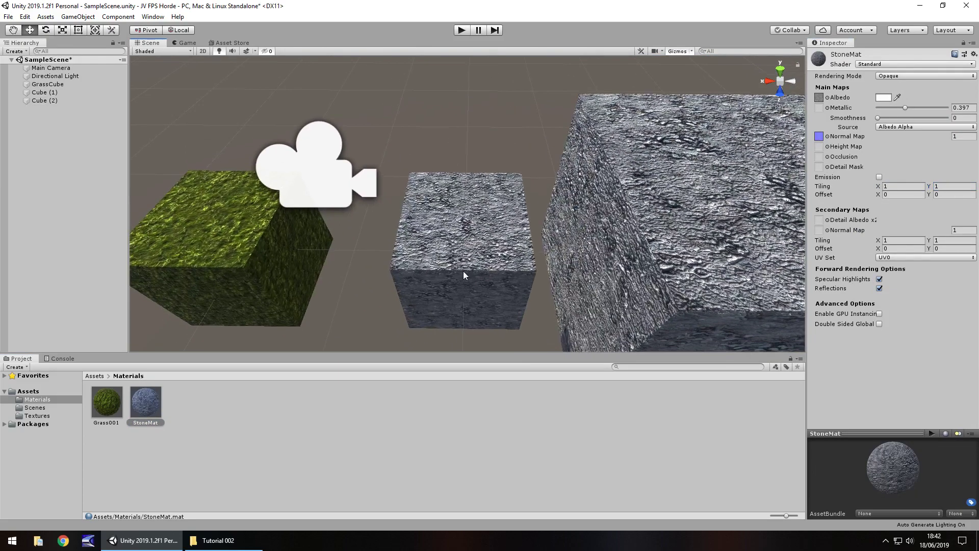
{"action": "scroll", "coordinate": [463, 273], "scroll_direction": "up", "scroll_amount": 3}
{"action": "scroll", "coordinate": [396, 248], "scroll_direction": "down", "scroll_amount": 5}
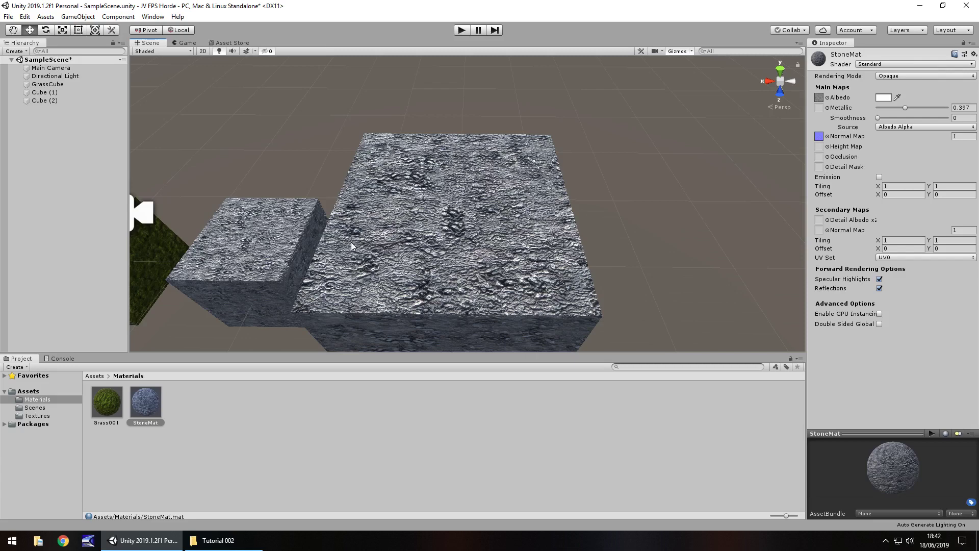
Set Cube (2)'s scale to 20, 20, 20.
{"action": "left_click", "coordinate": [491, 233]}
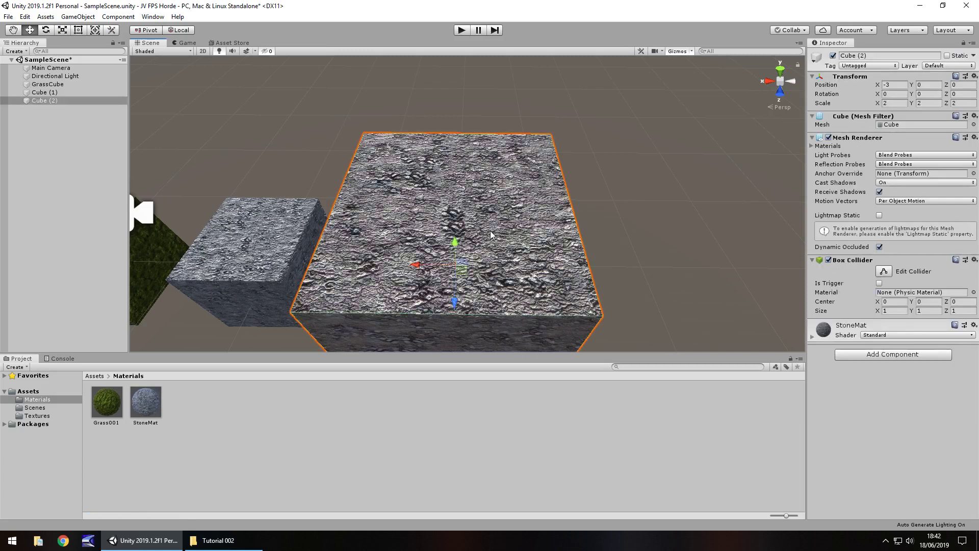
{"action": "left_click", "coordinate": [901, 103]}
{"action": "type", "text": "20"}
{"action": "key", "text": "Tab"}
{"action": "type", "text": "20"}
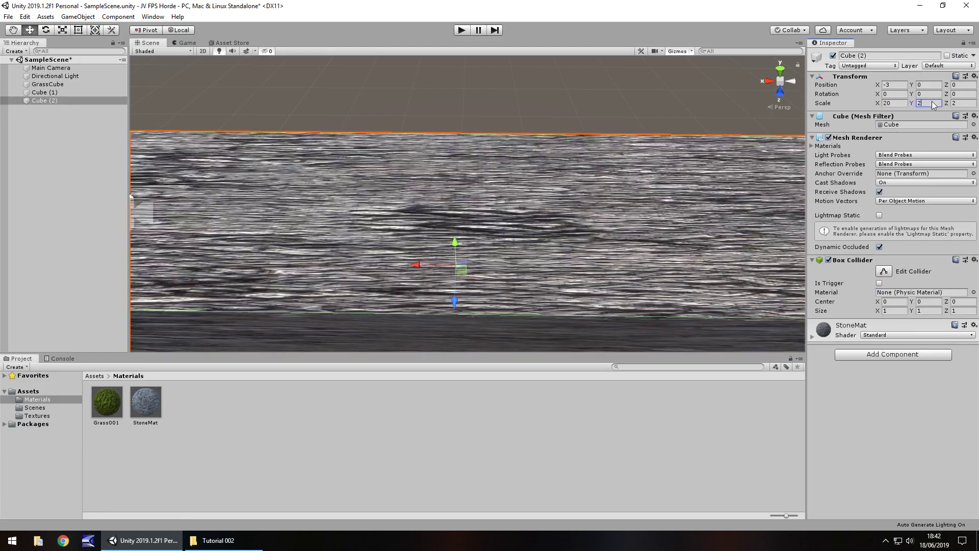
{"action": "key", "text": "Tab"}
{"action": "type", "text": "20"}
{"action": "scroll", "coordinate": [560, 186], "scroll_direction": "down", "scroll_amount": 10}
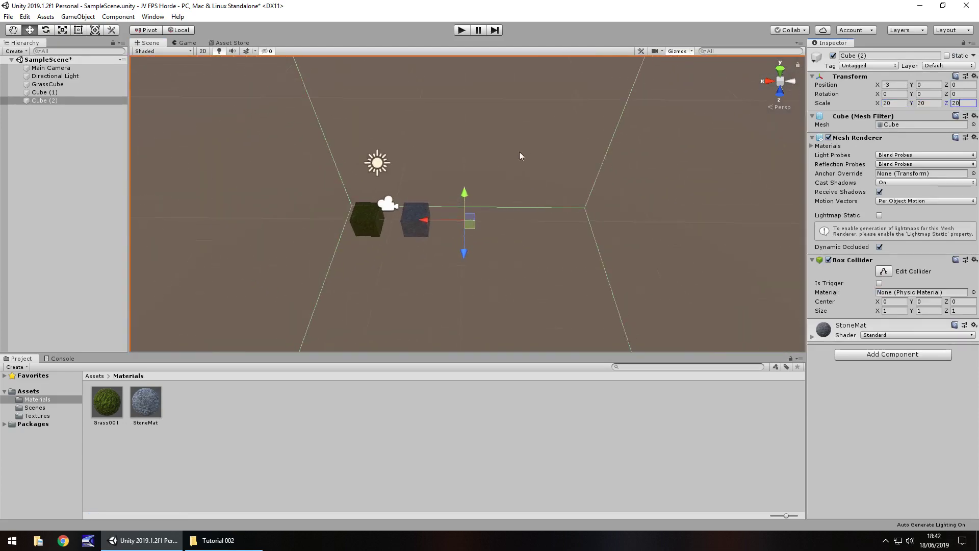
{"action": "scroll", "coordinate": [529, 231], "scroll_direction": "up", "scroll_amount": 3}
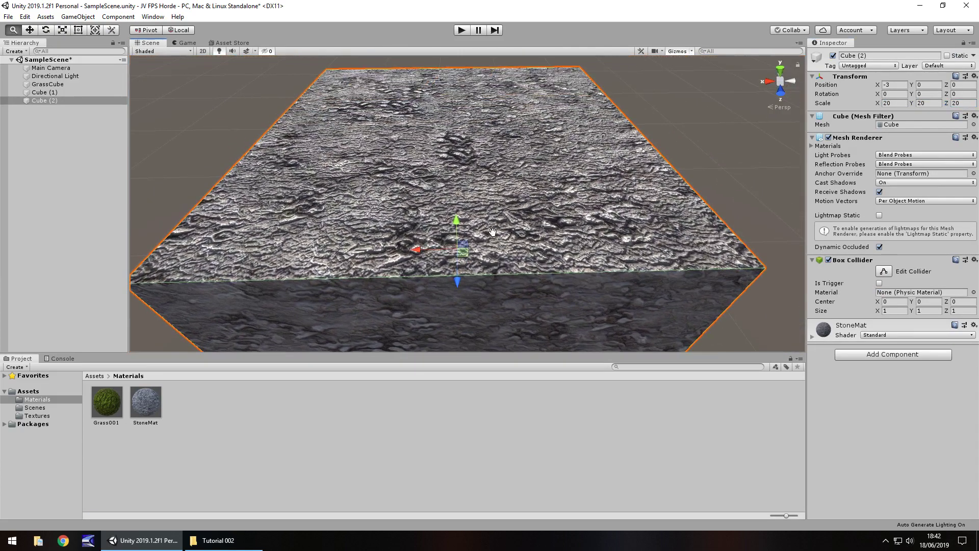
{"action": "scroll", "coordinate": [562, 231], "scroll_direction": "down", "scroll_amount": 2}
Move the Main Camera back along Z to -21.27 and view the stone cube in the Game view.
{"action": "left_click", "coordinate": [188, 43]}
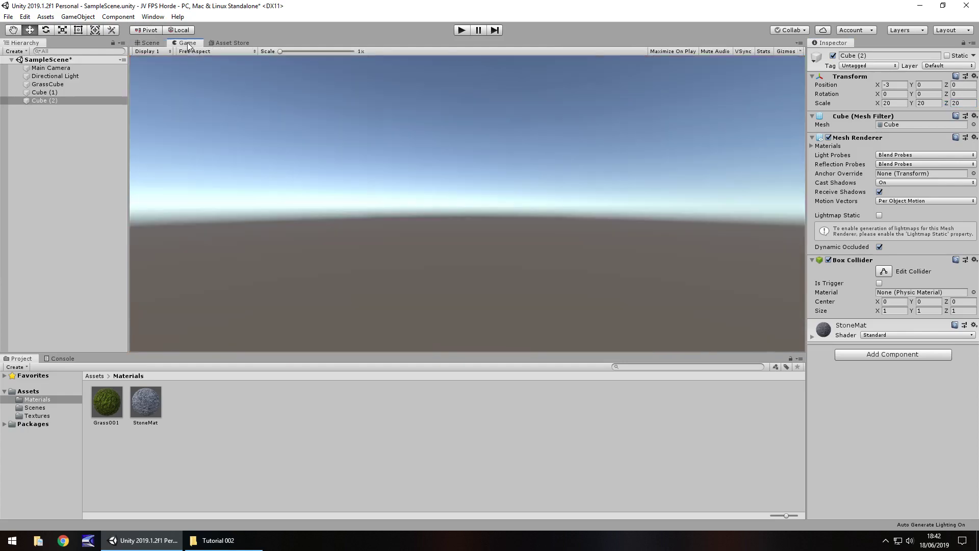
{"action": "left_click", "coordinate": [148, 42]}
{"action": "left_click", "coordinate": [51, 68]}
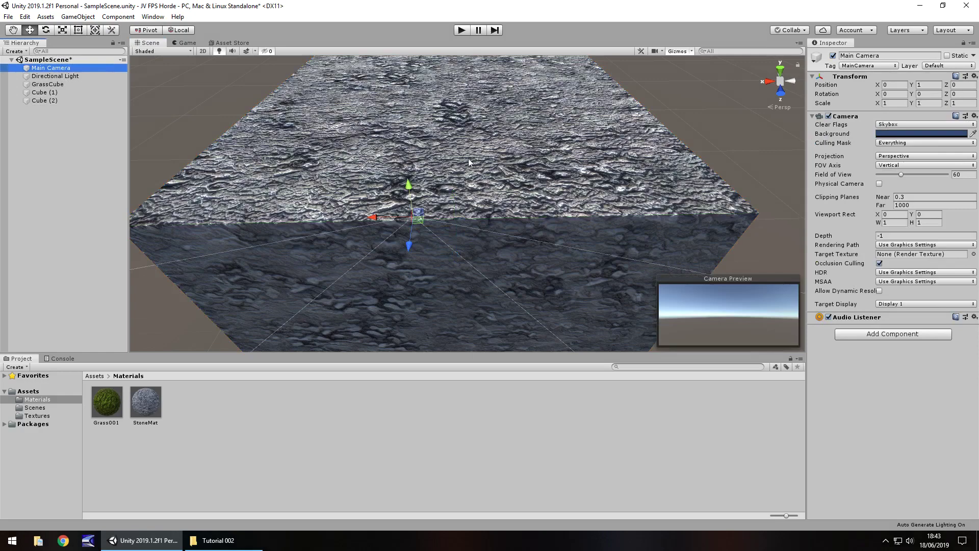
{"action": "right_click_drag", "start_coordinate": [439, 163], "coordinate": [429, 218]}
{"action": "left_click_drag", "start_coordinate": [430, 218], "coordinate": [653, 109]}
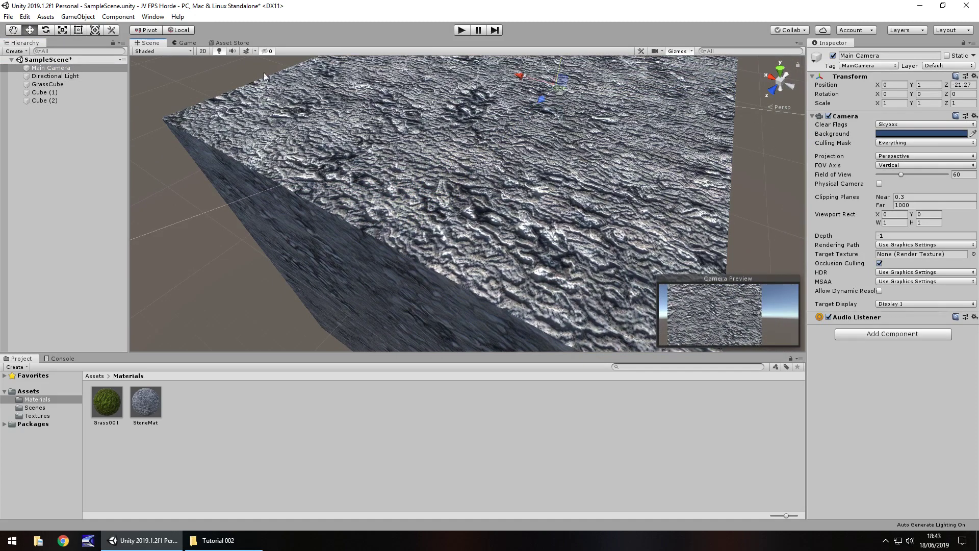
{"action": "left_click", "coordinate": [187, 44]}
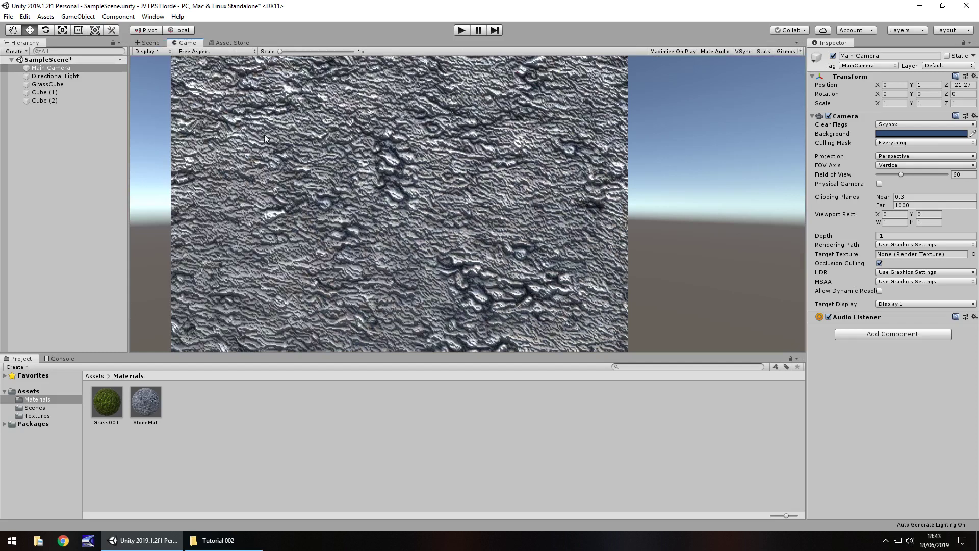
On StoneMat, try a secondary tiling of 10, then set it back to 1.
{"action": "left_click", "coordinate": [146, 403]}
{"action": "left_click", "coordinate": [906, 242]}
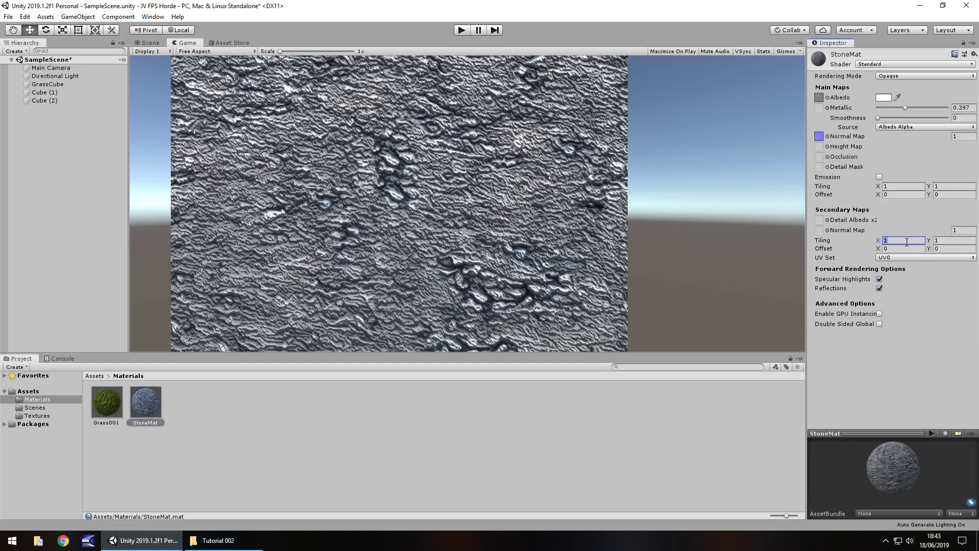
{"action": "type", "text": "10"}
{"action": "left_click", "coordinate": [943, 241]}
{"action": "type", "text": "10"}
{"action": "key", "text": "BackSpace"}
{"action": "left_click", "coordinate": [906, 240]}
{"action": "key", "text": "BackSpace"}
{"action": "type", "text": "1"}
Try StoneMat's main tiling at 10 by 10, then at 2 by 2.
{"action": "left_click", "coordinate": [901, 191]}
{"action": "type", "text": "10"}
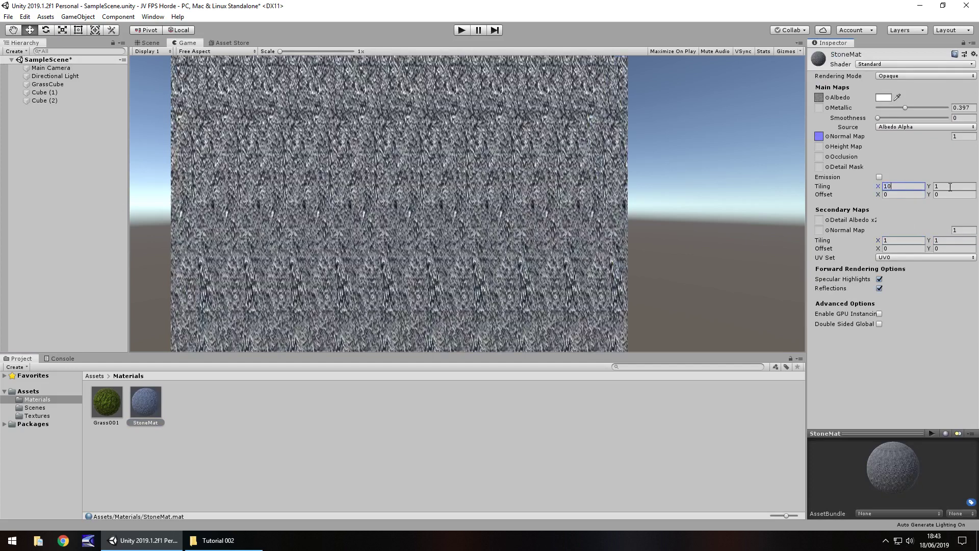
{"action": "left_click", "coordinate": [949, 186]}
{"action": "type", "text": "10"}
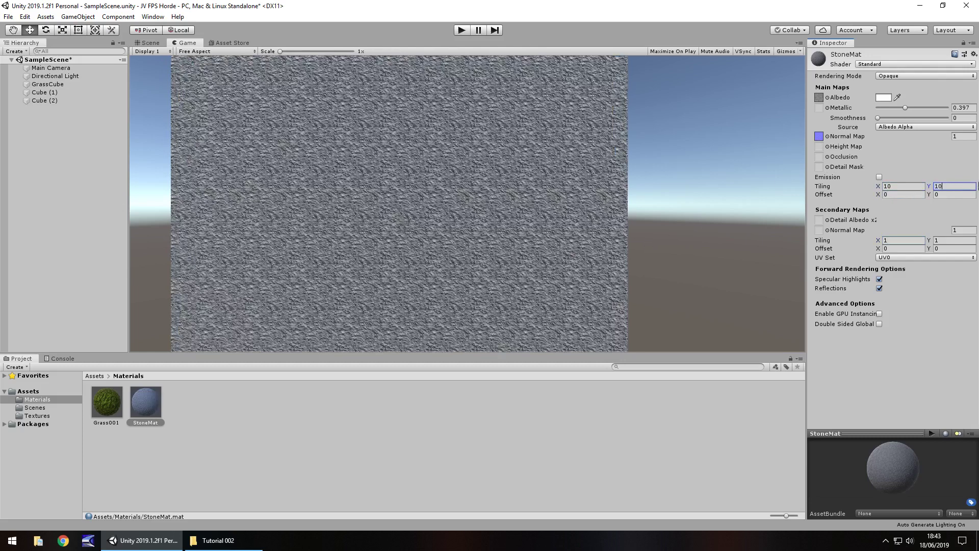
{"action": "left_click", "coordinate": [910, 188]}
{"action": "type", "text": "2"}
{"action": "key", "text": "Tab"}
{"action": "type", "text": "2"}
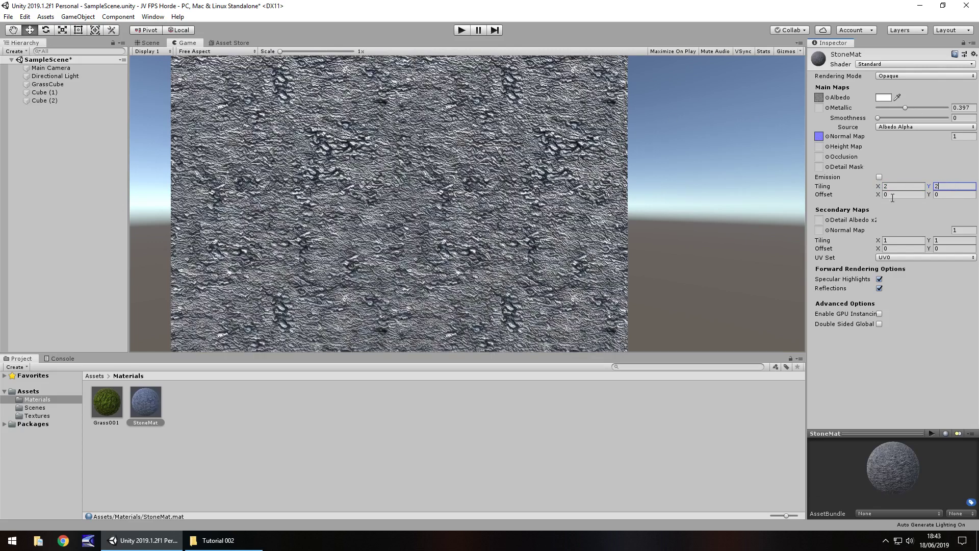
Set StoneMat's main tiling back to 1 by 1 and return to the Scene view.
{"action": "key", "text": "shift+Tab"}
{"action": "type", "text": "1"}
{"action": "key", "text": "Tab"}
{"action": "type", "text": "1"}
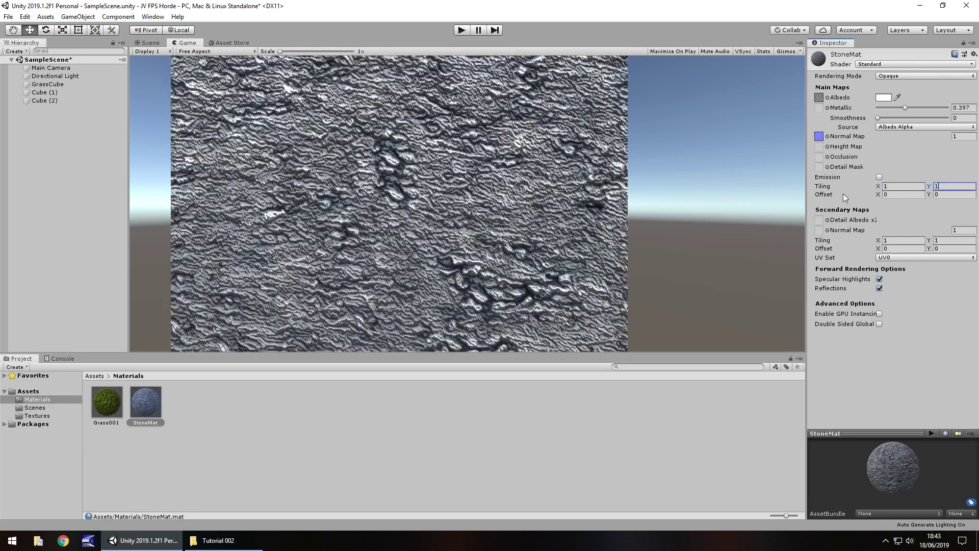
{"action": "left_click", "coordinate": [150, 44]}
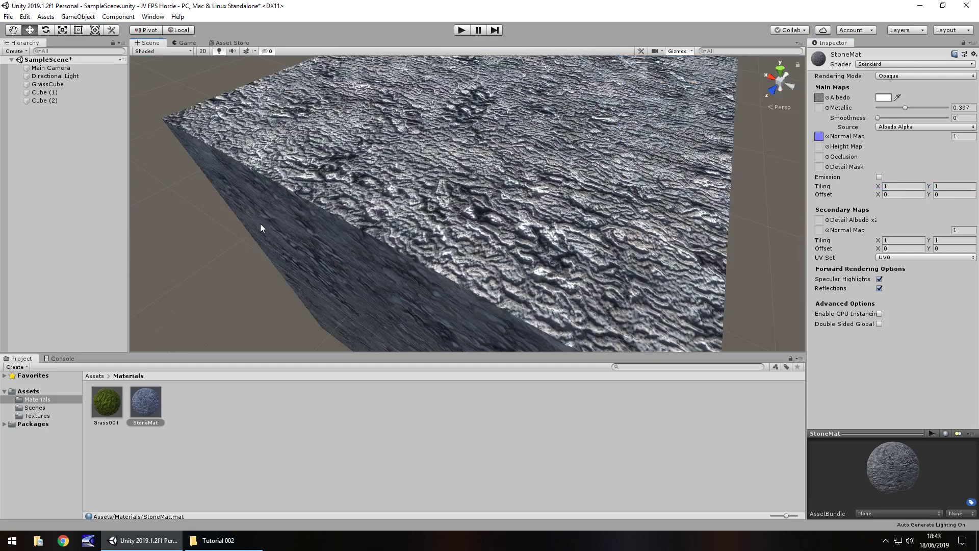
Select Cube (2) and set its scale back to 1, 1, 1.
{"action": "scroll", "coordinate": [260, 224], "scroll_direction": "down", "scroll_amount": 10}
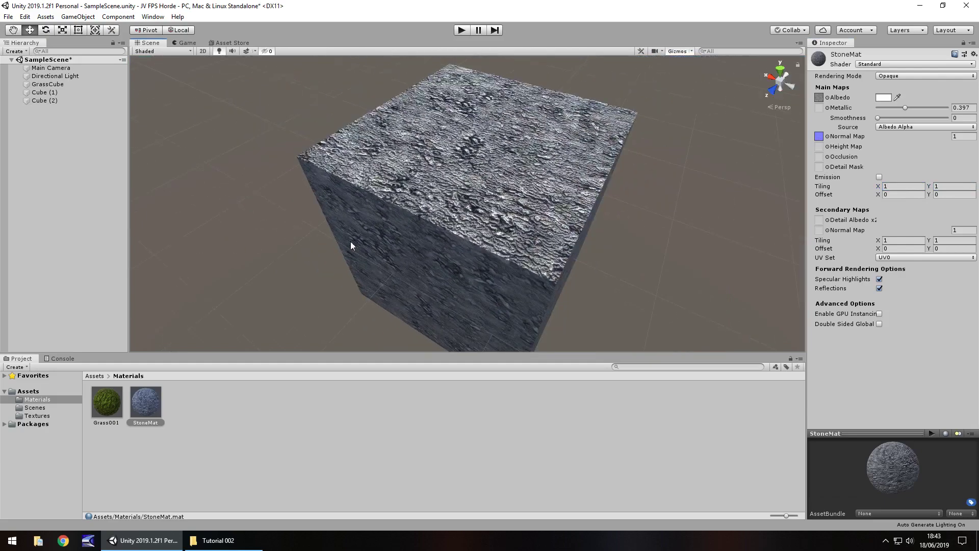
{"action": "left_click_drag", "start_coordinate": [421, 155], "coordinate": [127, 192], "text": "alt"}
{"action": "scroll", "coordinate": [504, 247], "scroll_direction": "down", "scroll_amount": 8}
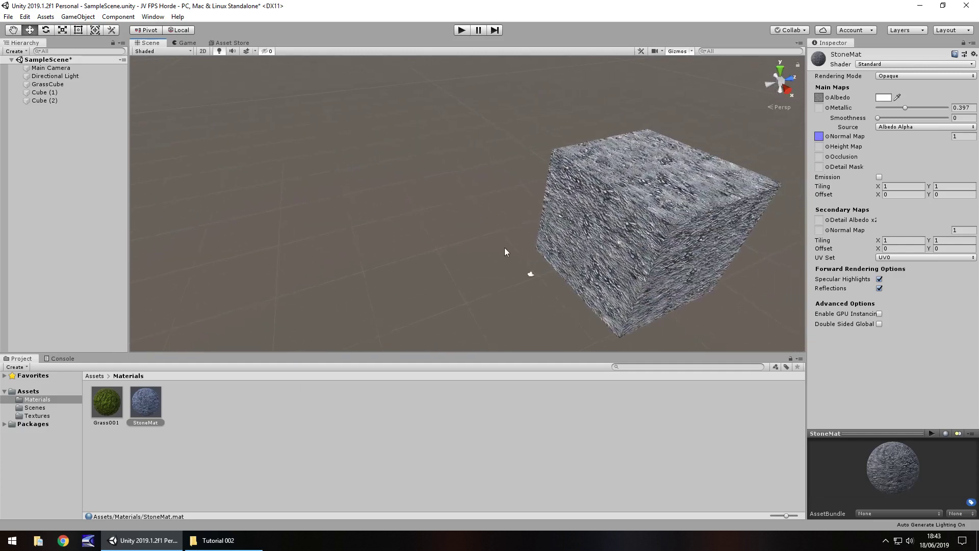
{"action": "left_click", "coordinate": [515, 226]}
{"action": "scroll", "coordinate": [539, 218], "scroll_direction": "up", "scroll_amount": 1}
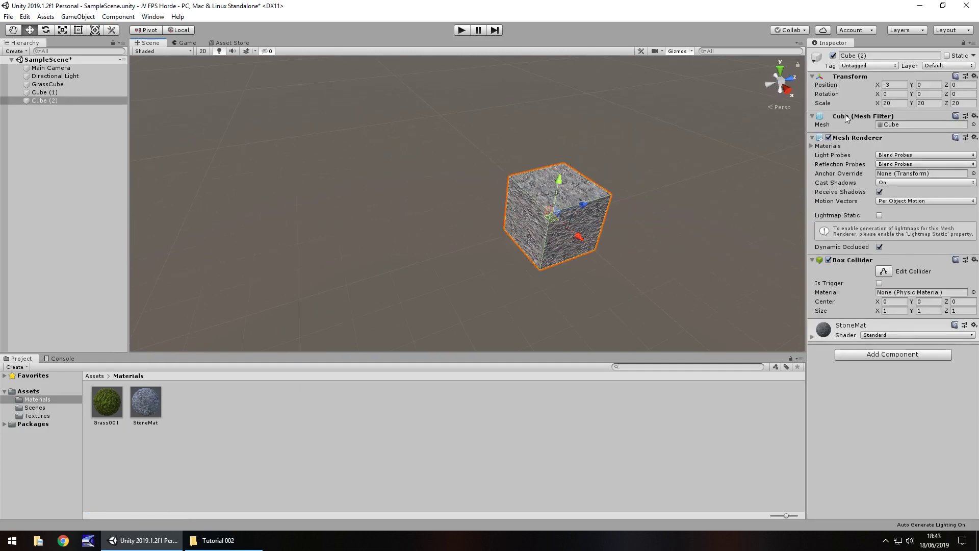
{"action": "left_click", "coordinate": [894, 103]}
{"action": "type", "text": "1"}
{"action": "key", "text": "Tab"}
{"action": "type", "text": "1"}
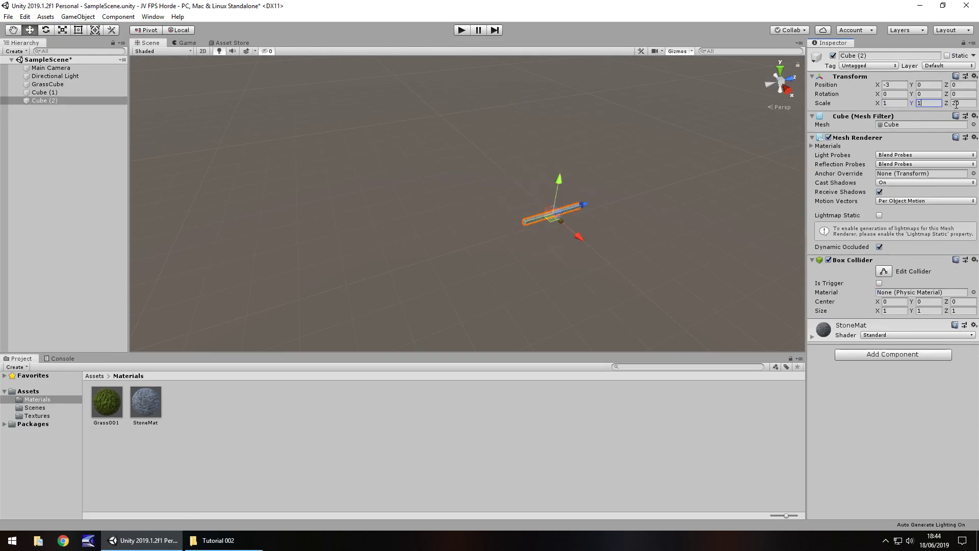
{"action": "key", "text": "Tab"}
{"action": "type", "text": "1"}
Frame Cube (2) and orbit to a level view of all three cubes side by side.
{"action": "double_click", "coordinate": [58, 100]}
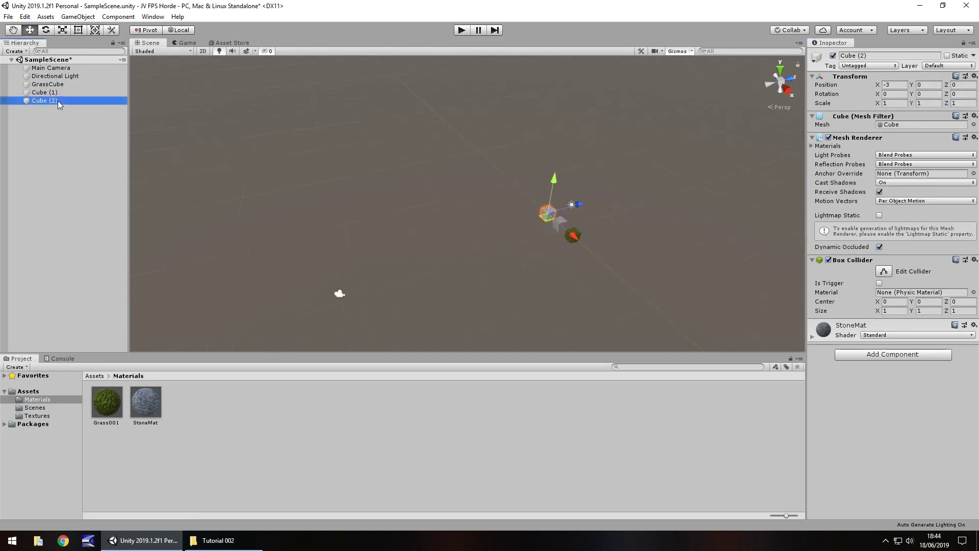
{"action": "middle_click_drag", "start_coordinate": [333, 213], "coordinate": [304, 182]}
{"action": "left_click_drag", "start_coordinate": [304, 181], "coordinate": [439, 244], "text": "alt"}
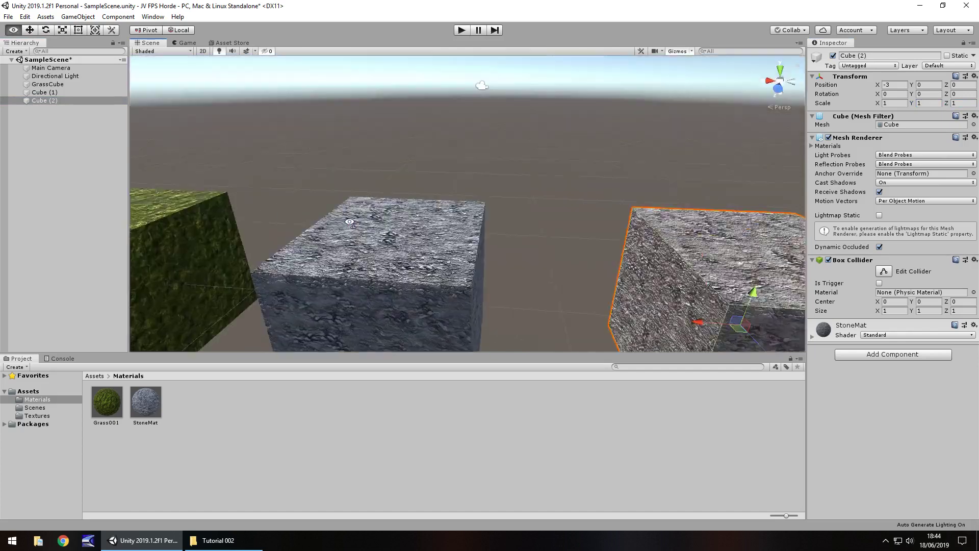
{"action": "scroll", "coordinate": [438, 244], "scroll_direction": "down", "scroll_amount": 5}
Apply the Dirt002 texture from Assets > Textures to the right-hand cube.
{"action": "left_click", "coordinate": [37, 415]}
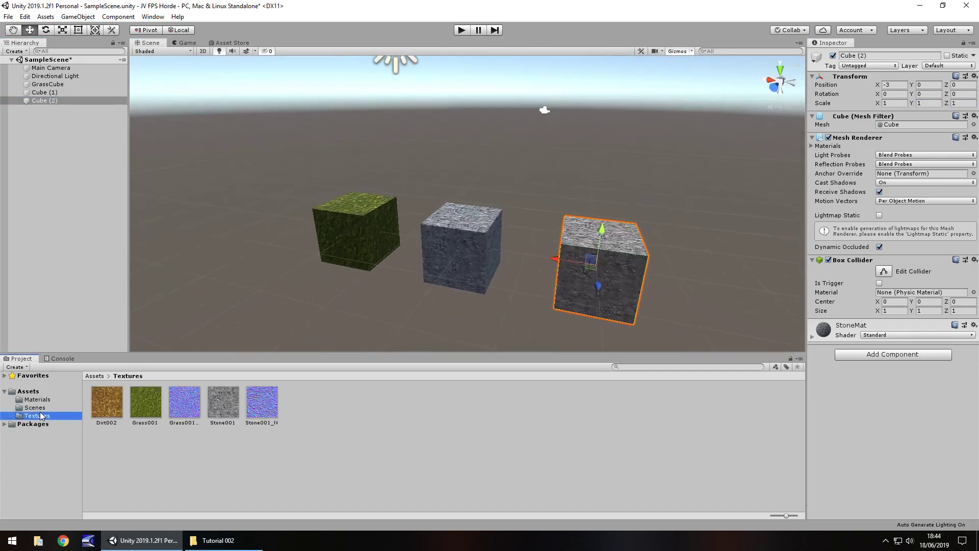
{"action": "left_click_drag", "start_coordinate": [114, 412], "coordinate": [595, 276]}
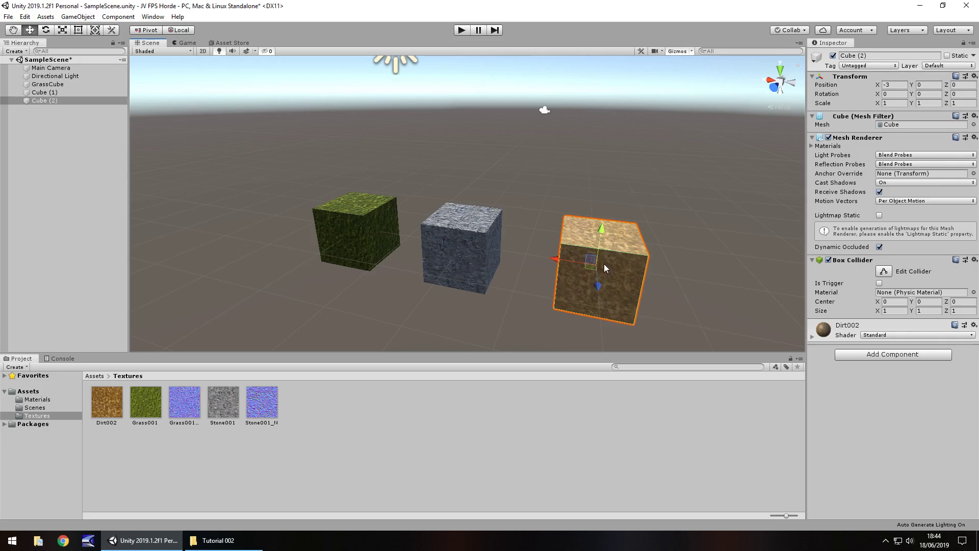
{"action": "left_click", "coordinate": [816, 336]}
{"action": "scroll", "coordinate": [884, 382], "scroll_direction": "down", "scroll_amount": 4}
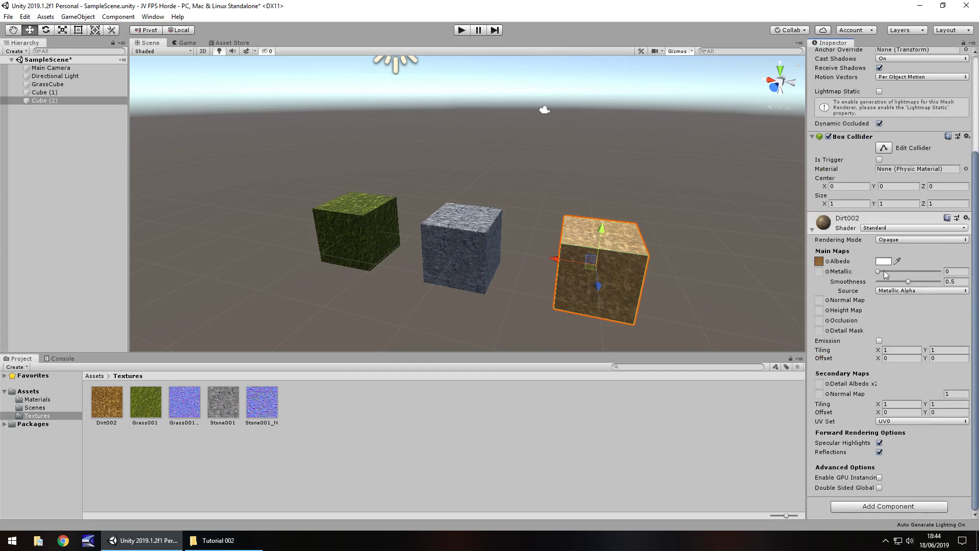
Try the FX/Flare and Skybox/Cubemap shaders on Dirt002, then settle on Standard.
{"action": "left_click", "coordinate": [893, 230]}
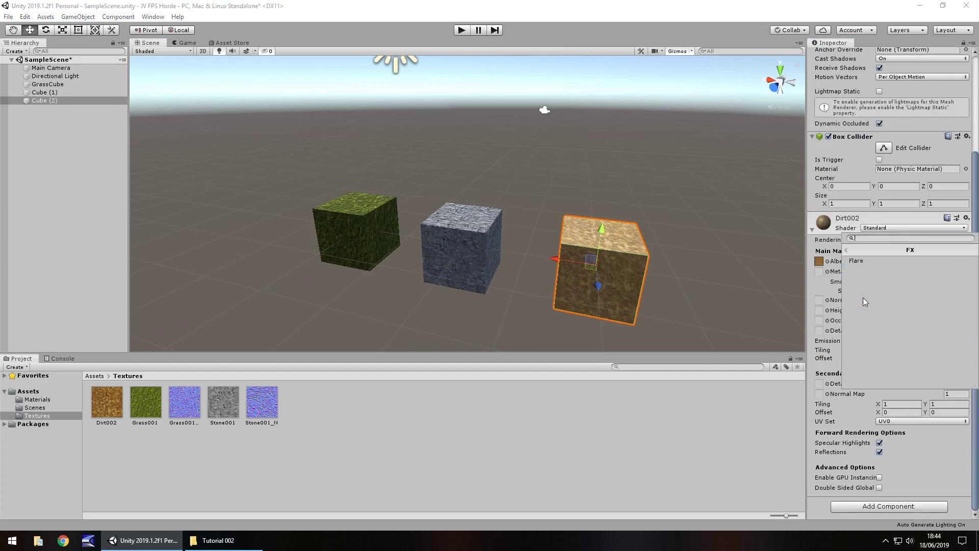
{"action": "left_click", "coordinate": [863, 264]}
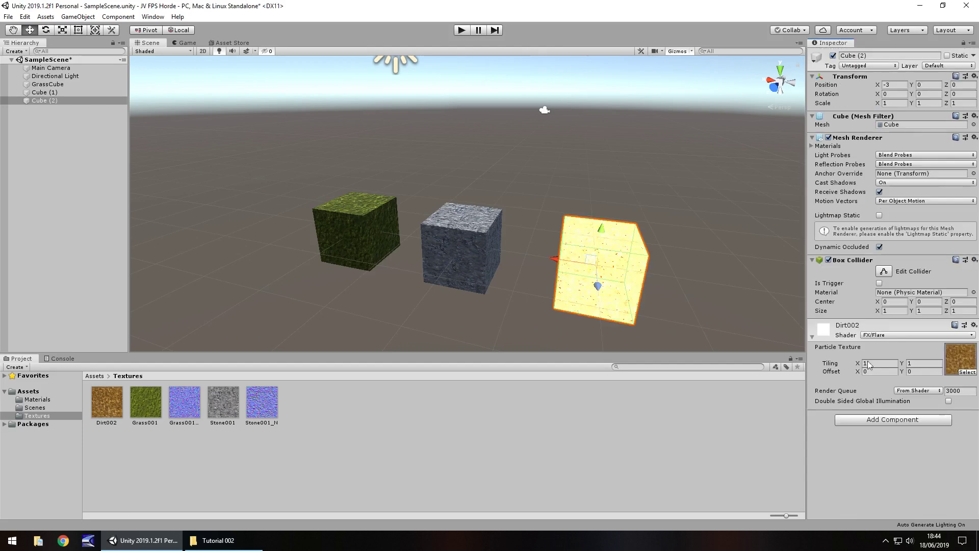
{"action": "left_click", "coordinate": [886, 335]}
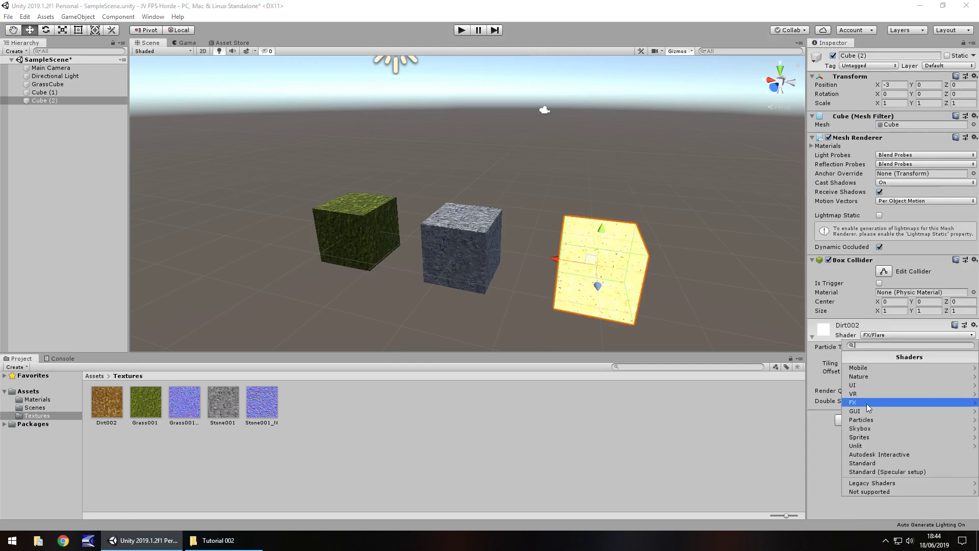
{"action": "left_click", "coordinate": [868, 431]}
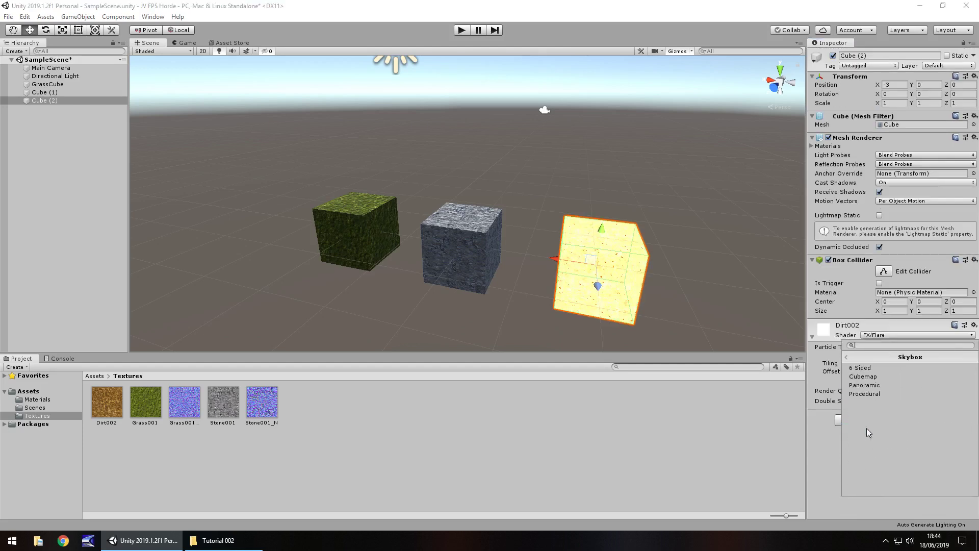
{"action": "left_click", "coordinate": [873, 378]}
{"action": "left_click", "coordinate": [885, 335]}
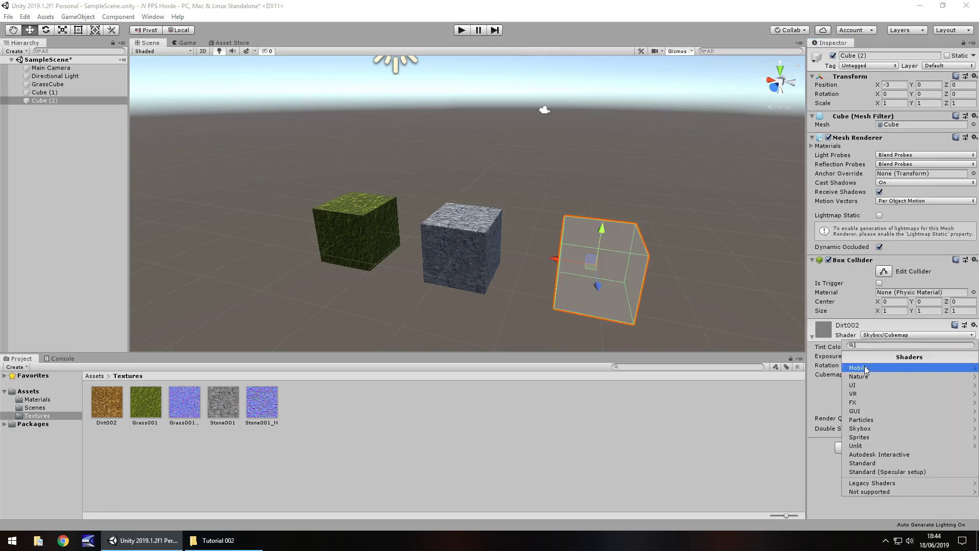
{"action": "left_click", "coordinate": [867, 463]}
{"action": "left_click", "coordinate": [757, 222]}
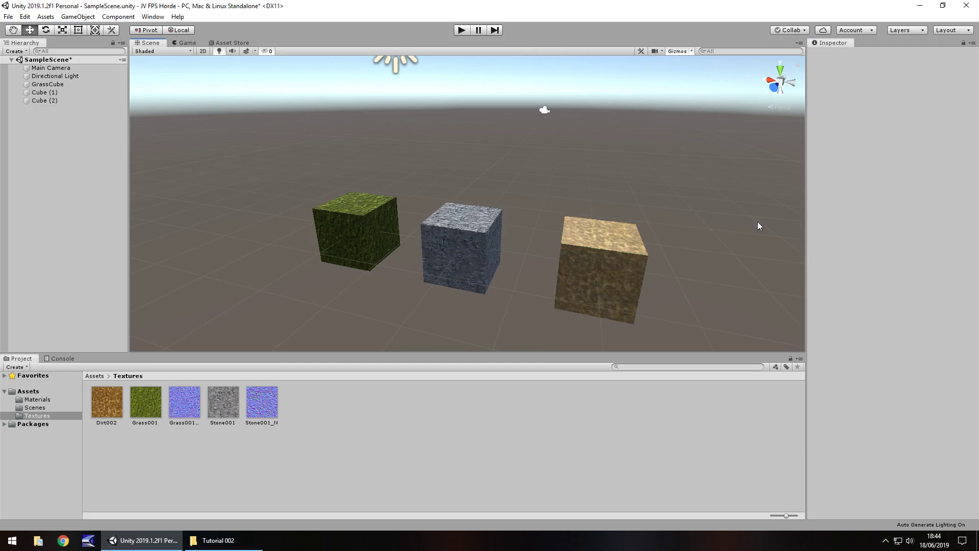